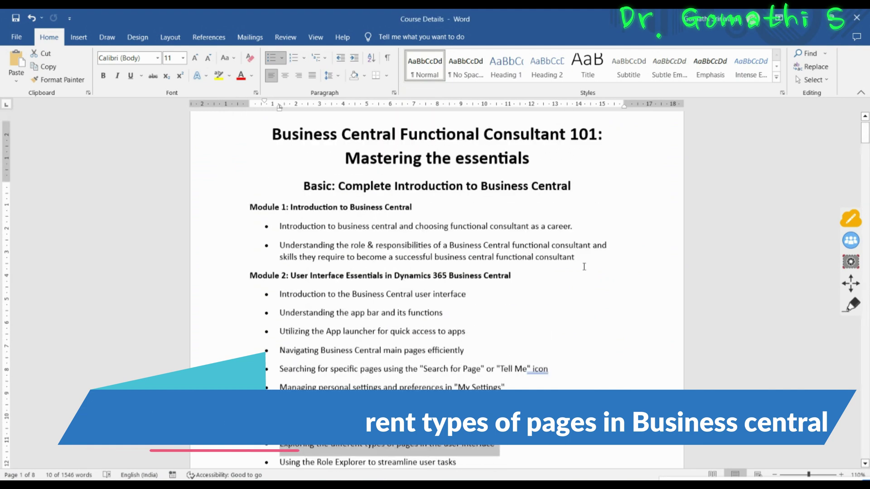
Review the Module 1 and Module 2 topics in the Business Central course outline.
{"action": "scroll", "coordinate": [584, 267], "scroll_direction": "up", "scroll_amount": 2}
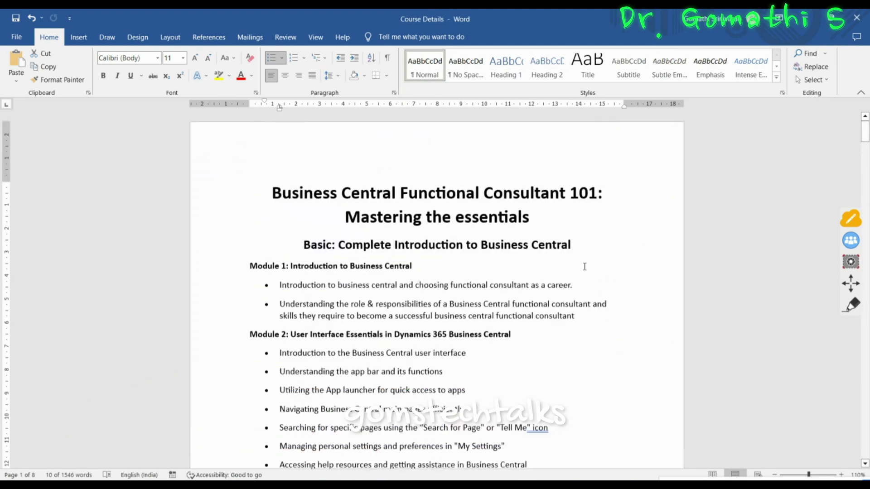
{"action": "scroll", "coordinate": [419, 226], "scroll_direction": "down", "scroll_amount": 2}
{"action": "left_click", "coordinate": [303, 185]}
{"action": "left_click_drag", "start_coordinate": [303, 185], "coordinate": [457, 184]}
{"action": "left_click", "coordinate": [304, 185]}
{"action": "scroll", "coordinate": [552, 233], "scroll_direction": "down", "scroll_amount": 3}
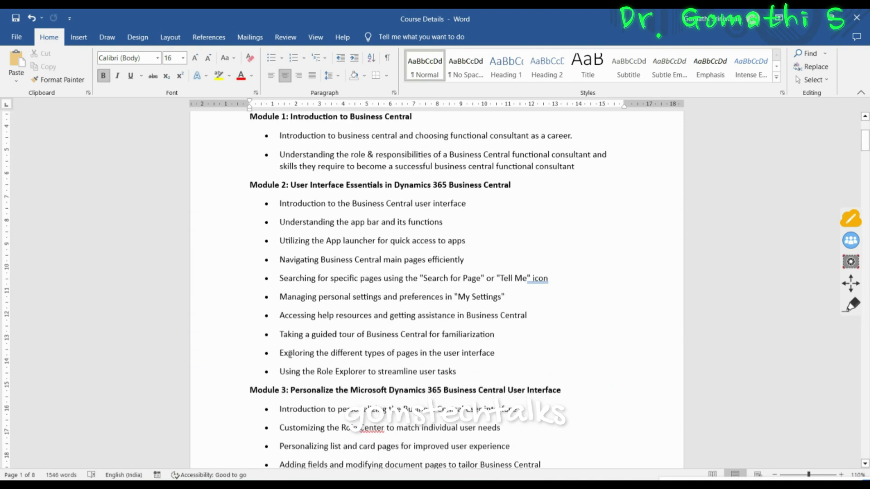
{"action": "left_click_drag", "start_coordinate": [280, 355], "coordinate": [280, 135]}
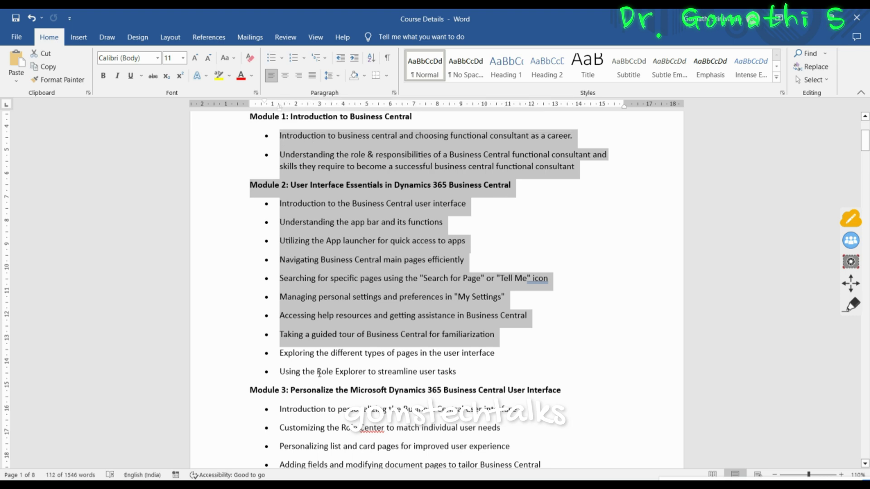
{"action": "left_click", "coordinate": [300, 372]}
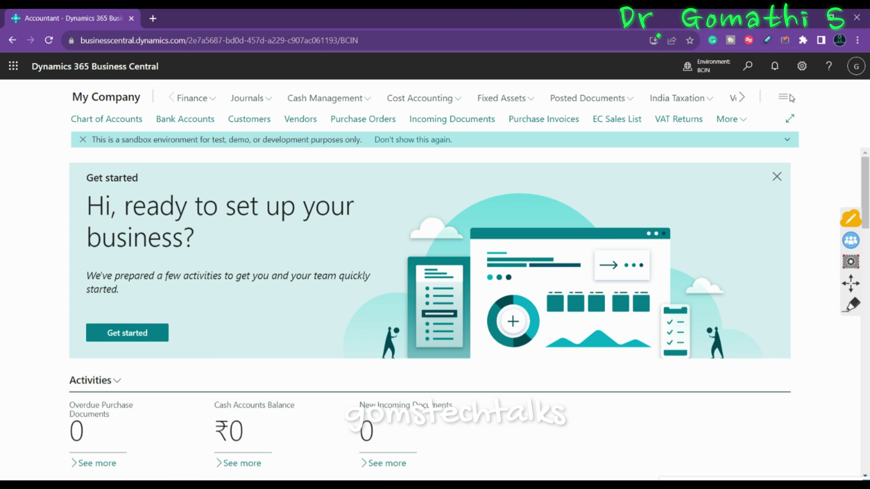
Switch to Dynamics 365 Business Central and open My Settings.
{"action": "left_click", "coordinate": [801, 66]}
{"action": "left_click", "coordinate": [721, 172]}
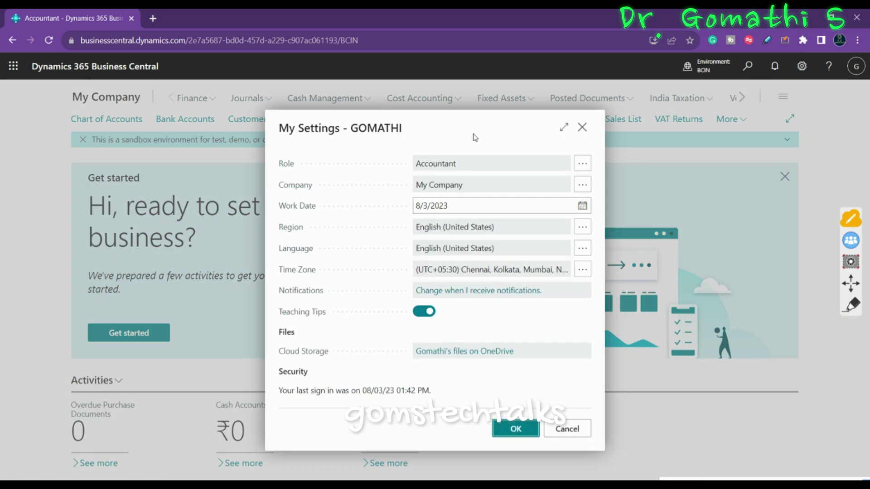
{"action": "left_click", "coordinate": [851, 306]}
{"action": "mouse_move", "coordinate": [308, 168]}
{"action": "left_mouse_down"}
{"action": "mouse_move", "coordinate": [267, 160]}
{"action": "mouse_move", "coordinate": [318, 145]}
{"action": "mouse_move", "coordinate": [290, 138]}
{"action": "left_mouse_up"}
{"action": "left_click", "coordinate": [857, 396]}
{"action": "left_click", "coordinate": [827, 406]}
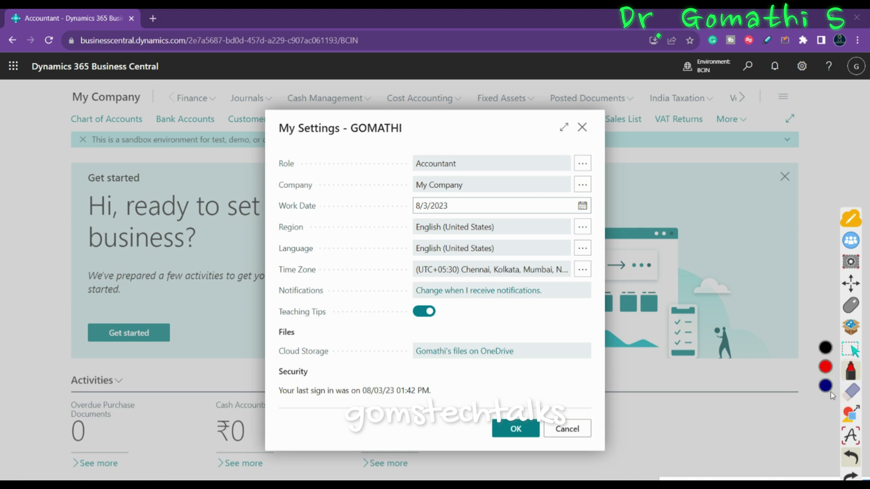
{"action": "left_click", "coordinate": [852, 369]}
{"action": "left_click", "coordinate": [857, 316]}
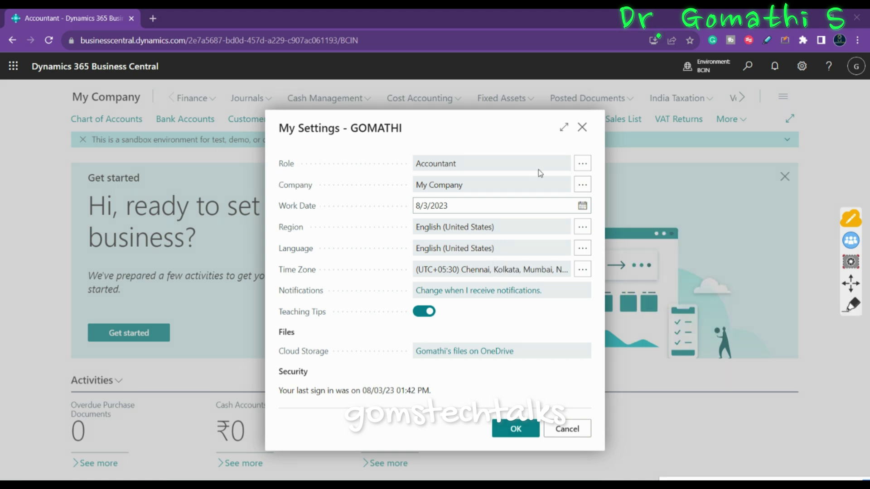
Look through the list of available roles for the Role setting, and close My Settings without choosing one.
{"action": "left_click", "coordinate": [583, 163]}
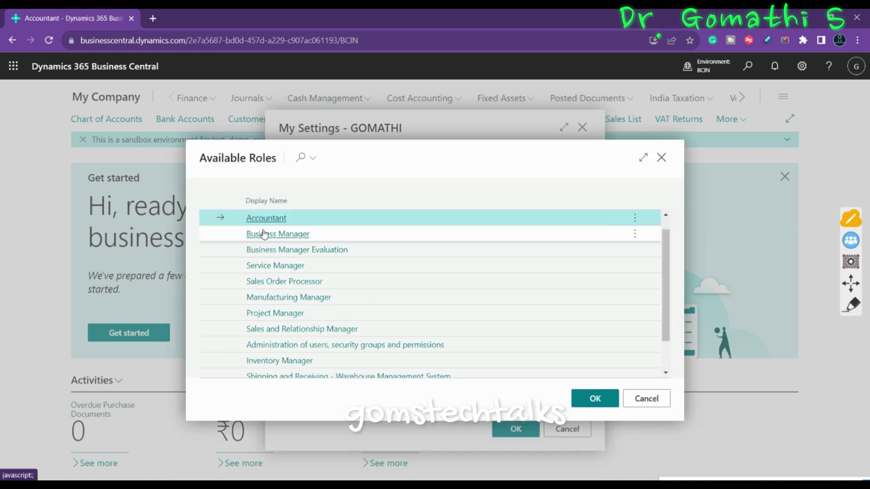
{"action": "scroll", "coordinate": [340, 287], "scroll_direction": "up", "scroll_amount": 2}
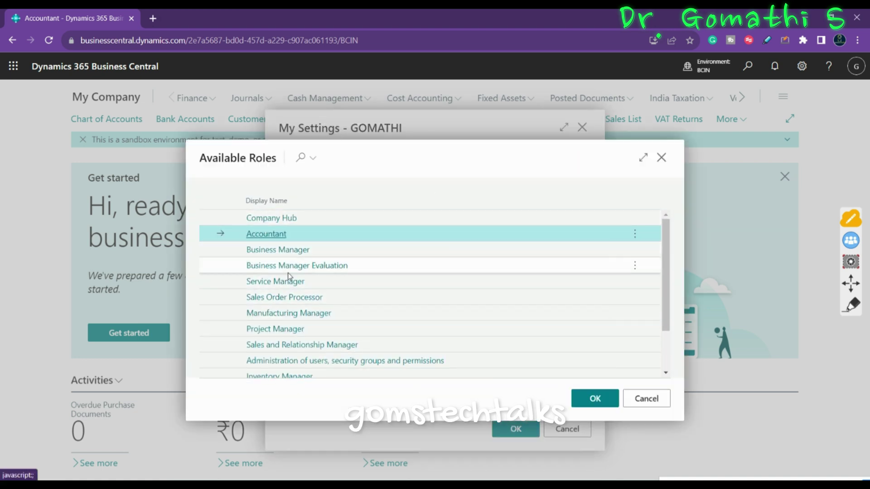
{"action": "scroll", "coordinate": [377, 311], "scroll_direction": "down", "scroll_amount": 2}
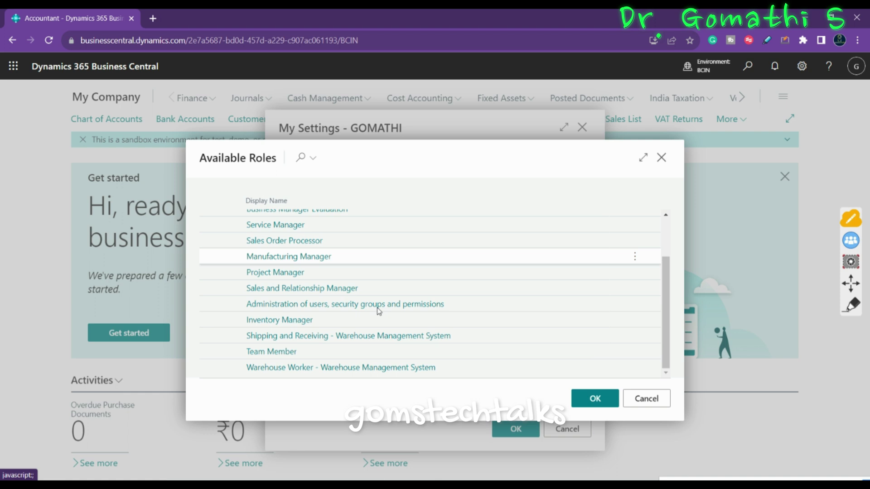
{"action": "scroll", "coordinate": [351, 363], "scroll_direction": "up", "scroll_amount": 3}
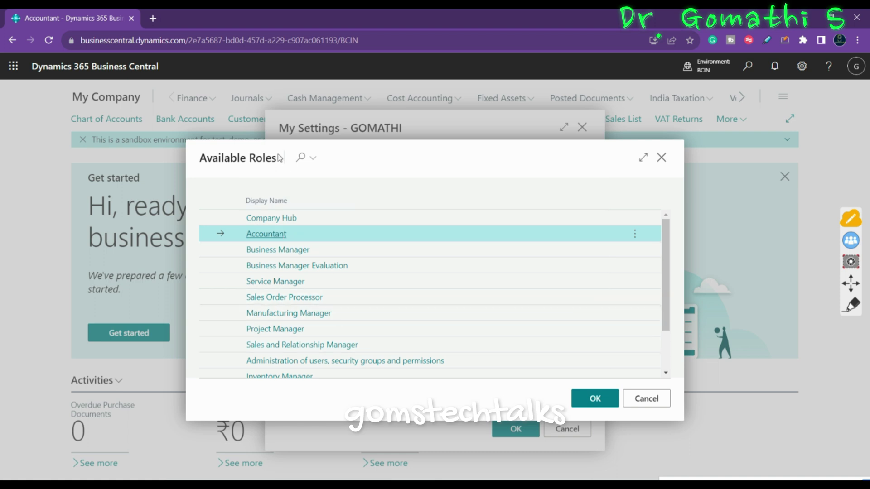
{"action": "left_click", "coordinate": [647, 400]}
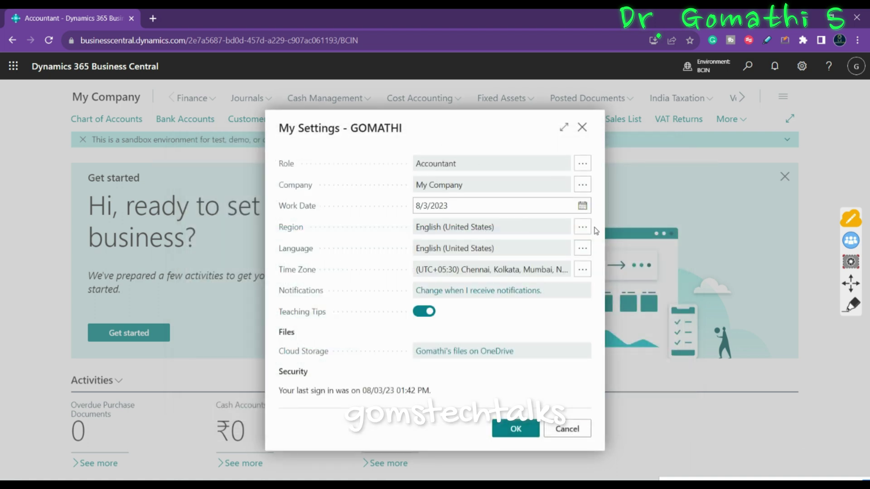
{"action": "left_click", "coordinate": [583, 167]}
{"action": "left_click", "coordinate": [661, 156]}
{"action": "left_click", "coordinate": [581, 130]}
Examine the Accountant Role Center from its activities down to the self-service and insights sections.
{"action": "scroll", "coordinate": [546, 274], "scroll_direction": "down", "scroll_amount": 10}
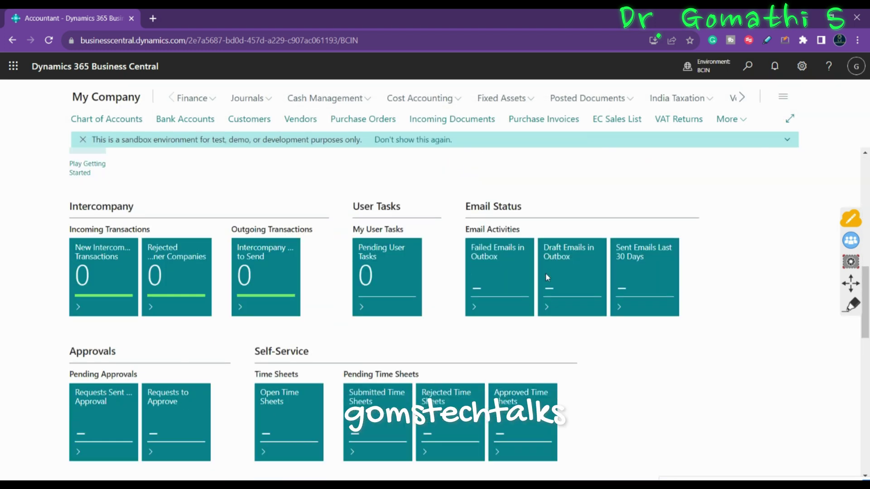
{"action": "scroll", "coordinate": [611, 356], "scroll_direction": "down", "scroll_amount": 3}
{"action": "scroll", "coordinate": [612, 349], "scroll_direction": "up", "scroll_amount": 15}
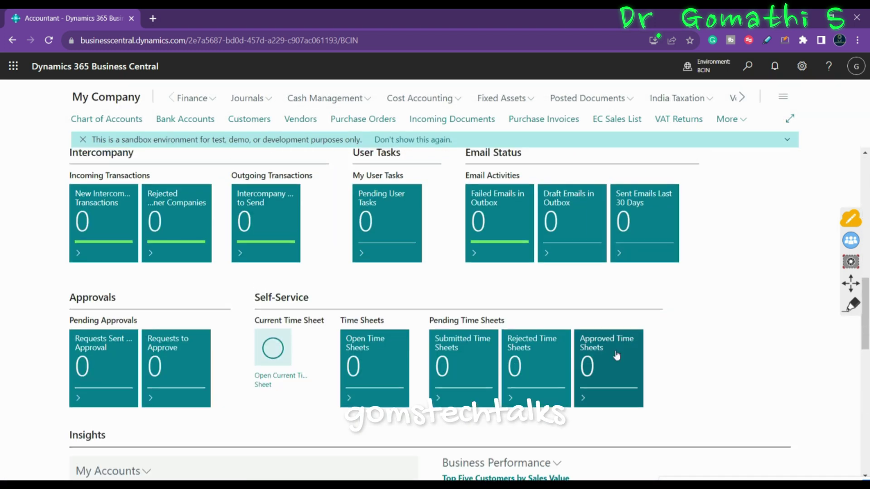
{"action": "scroll", "coordinate": [618, 355], "scroll_direction": "up", "scroll_amount": 3}
{"action": "scroll", "coordinate": [202, 265], "scroll_direction": "up", "scroll_amount": 2}
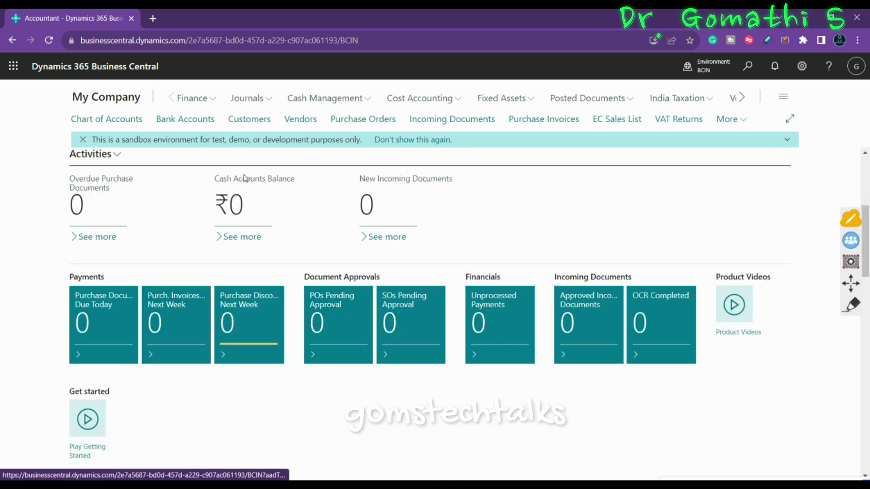
{"action": "scroll", "coordinate": [617, 319], "scroll_direction": "down", "scroll_amount": 10}
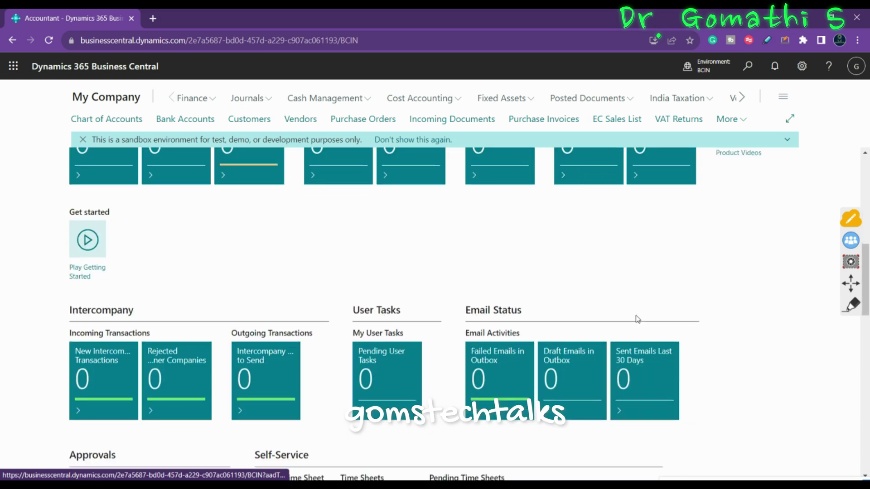
{"action": "scroll", "coordinate": [641, 324], "scroll_direction": "up", "scroll_amount": 10}
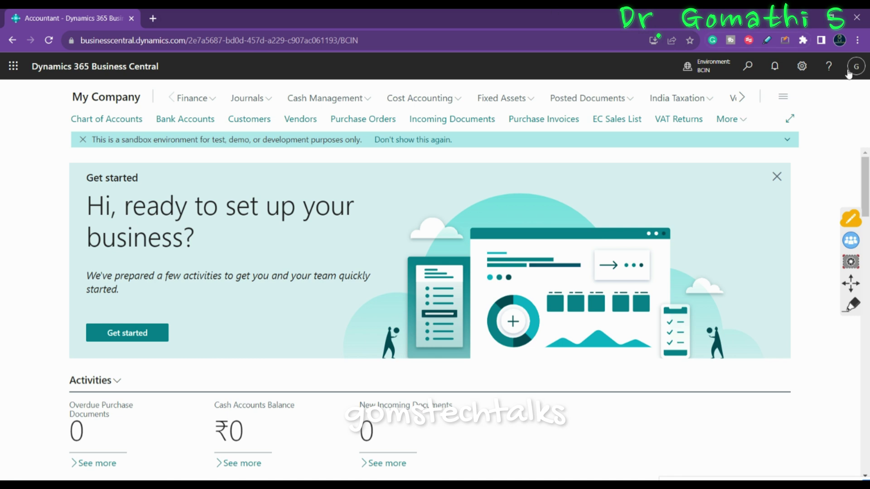
Change the role in My Settings to Business Manager and look over its Role Center.
{"action": "left_click", "coordinate": [802, 66]}
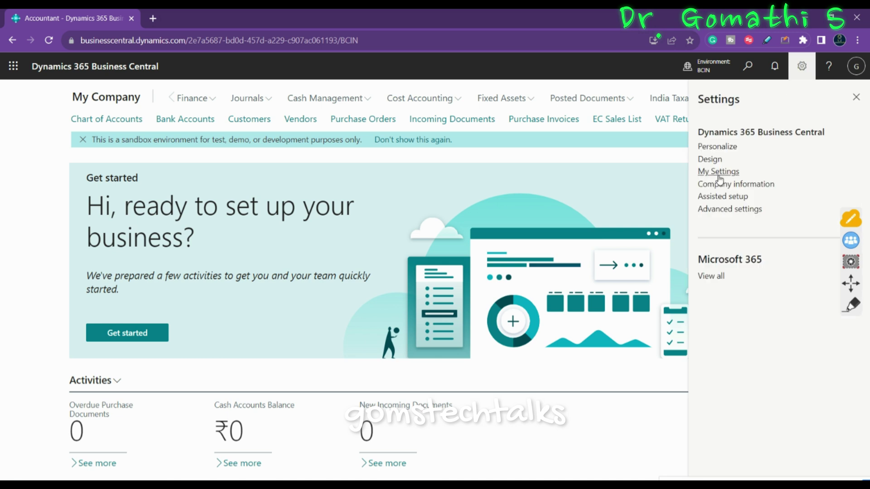
{"action": "left_click", "coordinate": [723, 172]}
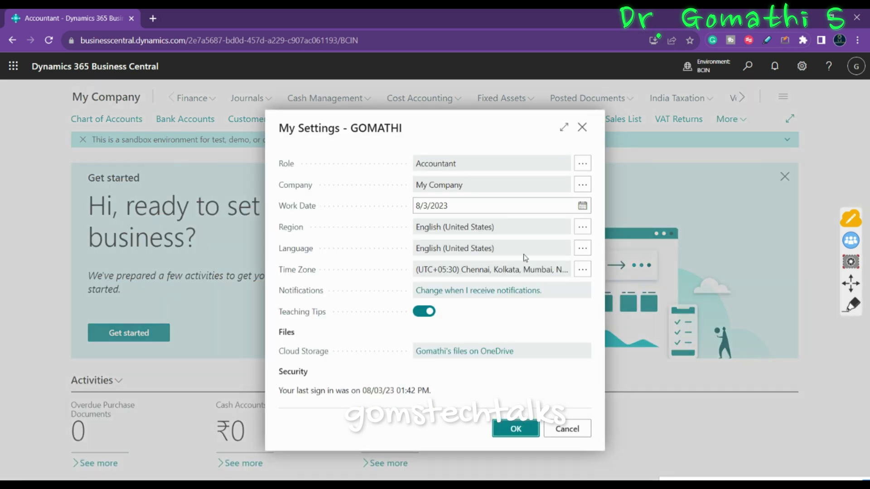
{"action": "left_click", "coordinate": [583, 163]}
{"action": "left_click", "coordinate": [278, 234]}
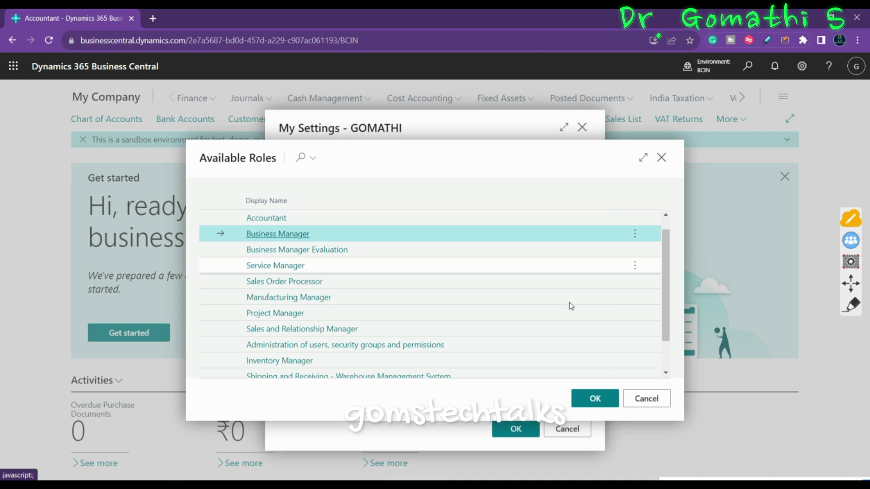
{"action": "left_click", "coordinate": [595, 398]}
{"action": "left_click", "coordinate": [516, 429]}
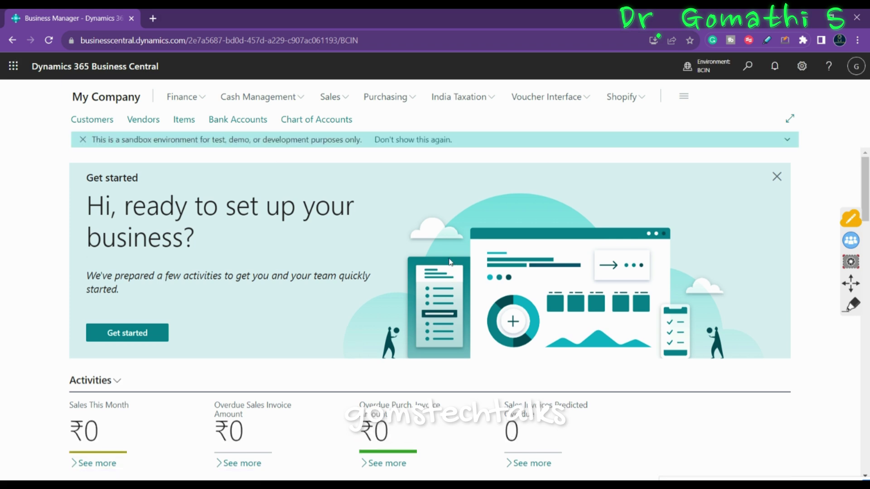
{"action": "scroll", "coordinate": [635, 346], "scroll_direction": "down", "scroll_amount": 15}
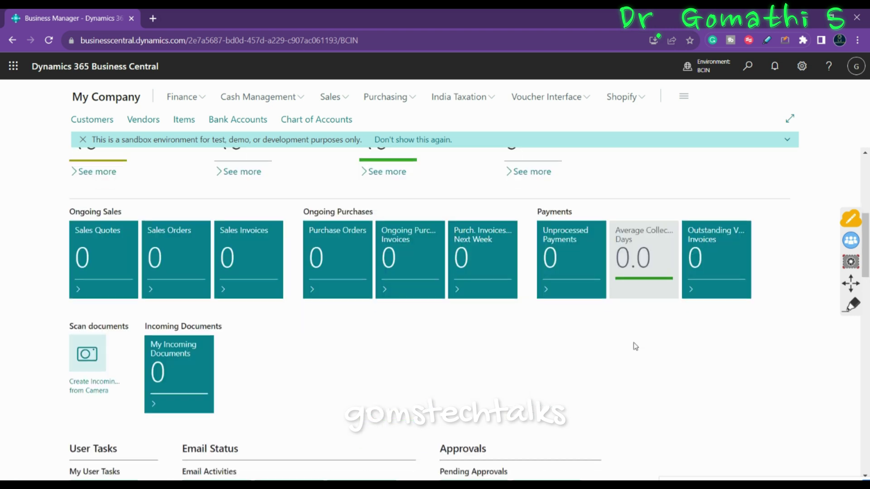
{"action": "scroll", "coordinate": [636, 347], "scroll_direction": "up", "scroll_amount": 15}
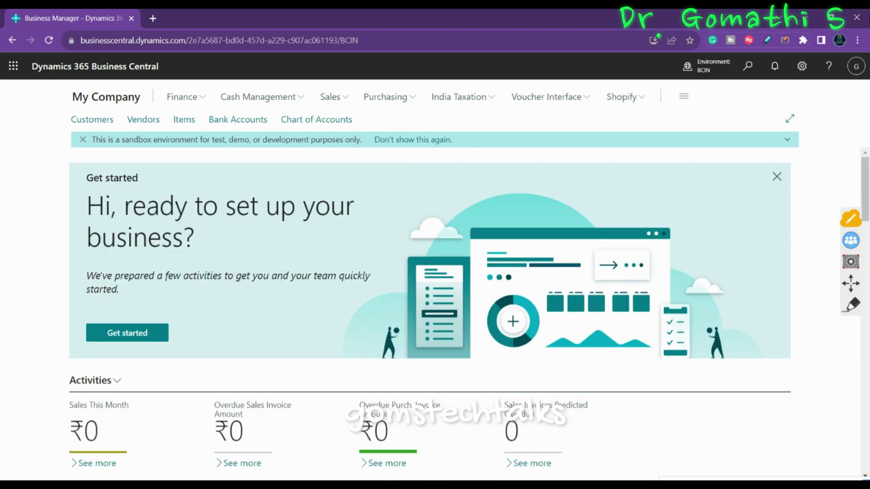
Change the role in My Settings to Project Manager and look over its Role Center.
{"action": "left_click", "coordinate": [802, 66]}
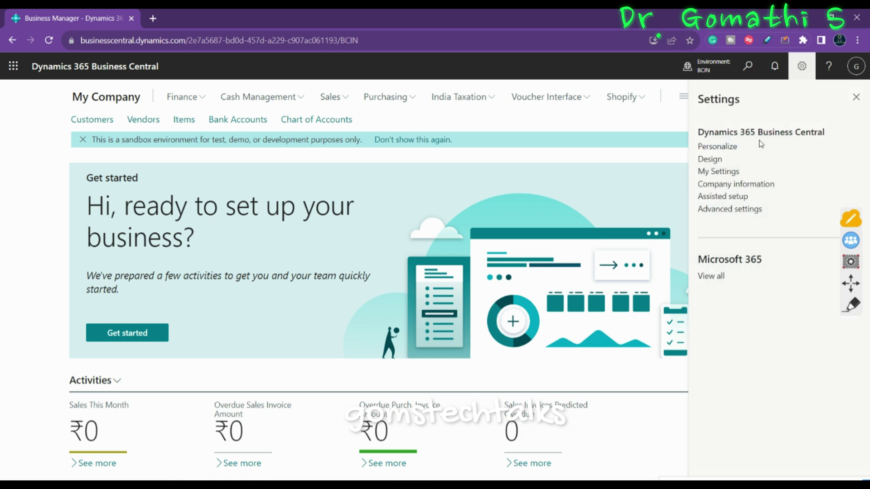
{"action": "left_click", "coordinate": [731, 177]}
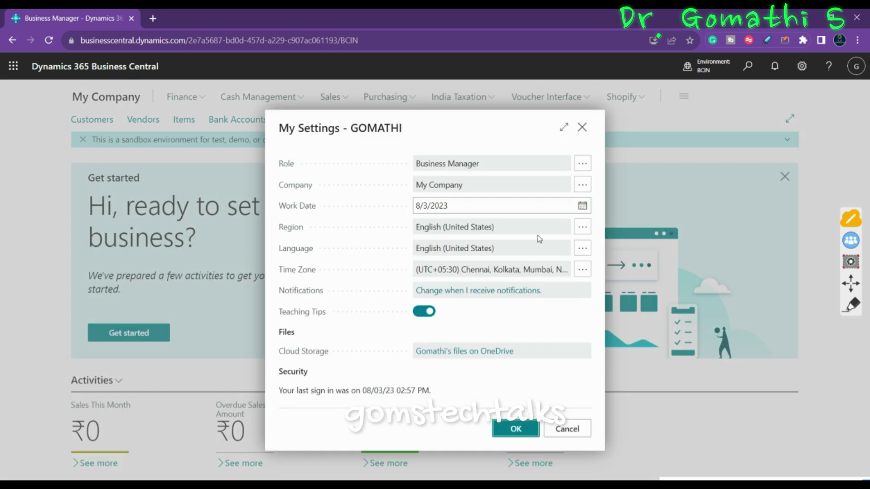
{"action": "left_click", "coordinate": [583, 164]}
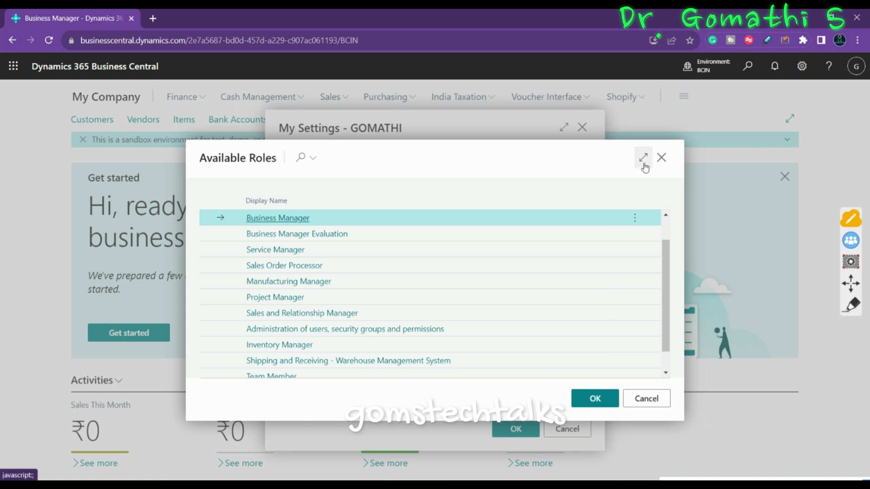
{"action": "left_click", "coordinate": [275, 298]}
{"action": "left_click", "coordinate": [516, 429]}
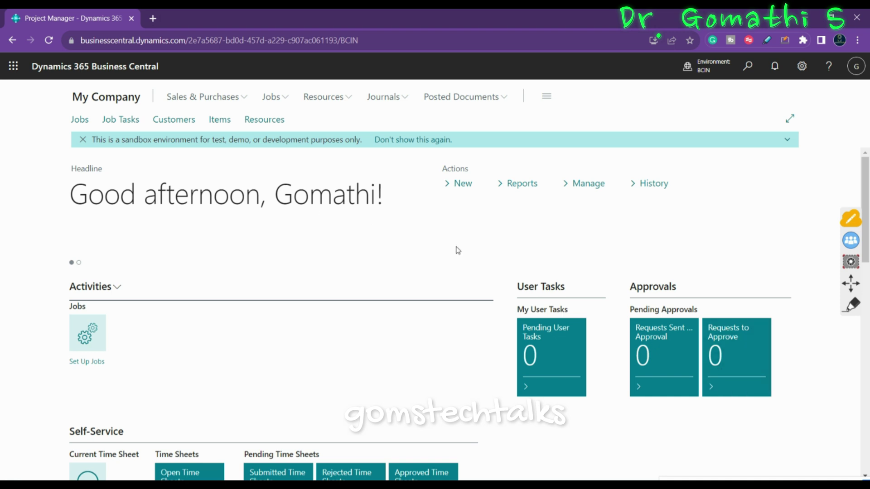
{"action": "scroll", "coordinate": [529, 307], "scroll_direction": "down", "scroll_amount": 8}
{"action": "scroll", "coordinate": [535, 306], "scroll_direction": "up", "scroll_amount": 8}
Set the company in My Settings to CRONUS IN.
{"action": "left_click", "coordinate": [802, 67]}
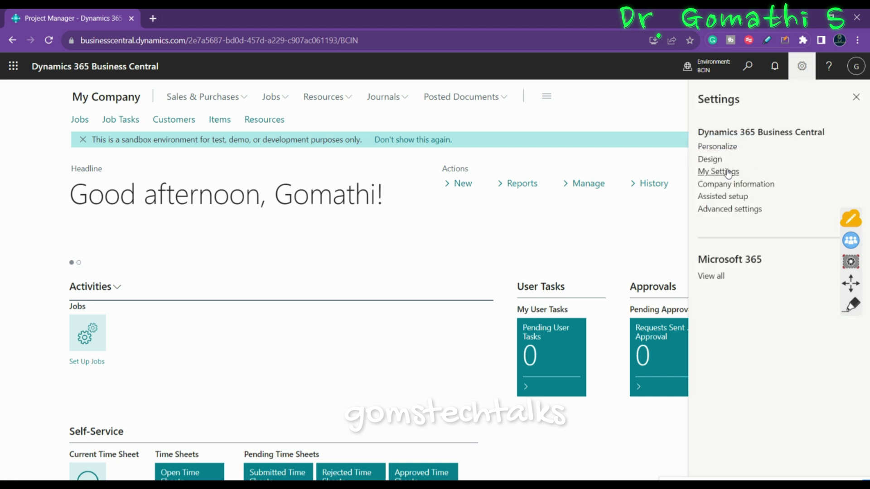
{"action": "left_click", "coordinate": [723, 171]}
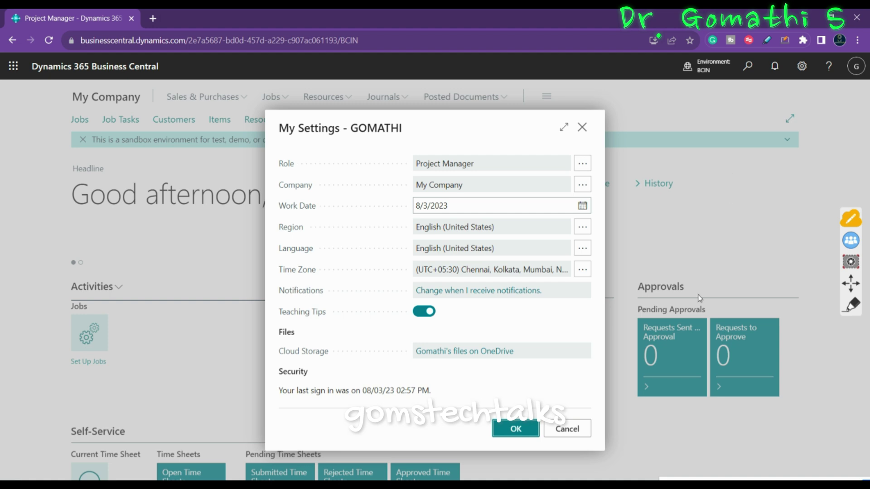
{"action": "left_click", "coordinate": [582, 183]}
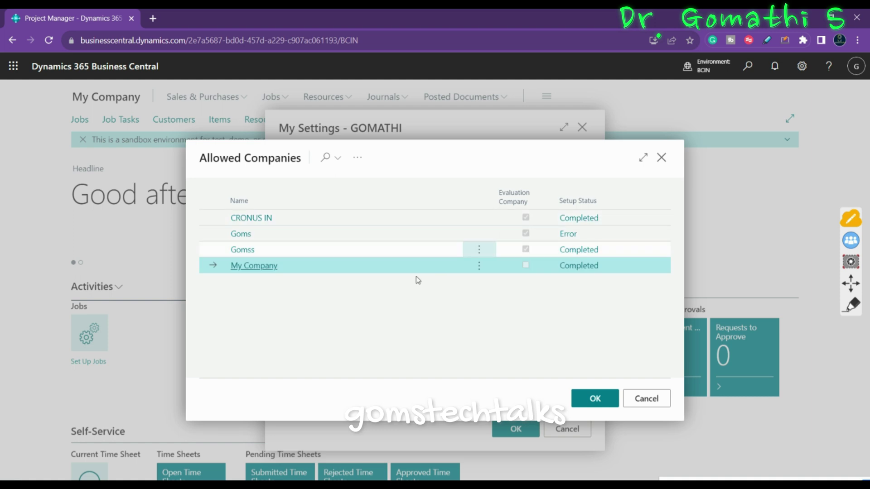
{"action": "left_click", "coordinate": [249, 220]}
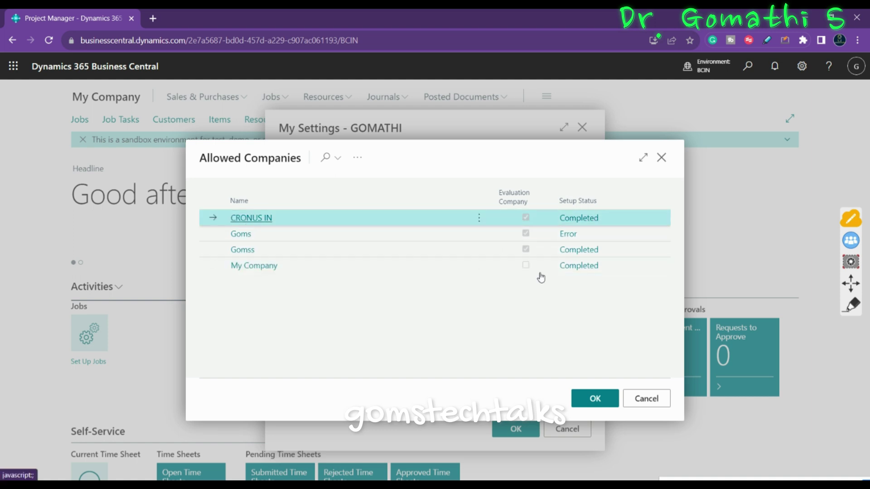
{"action": "key", "text": "Return"}
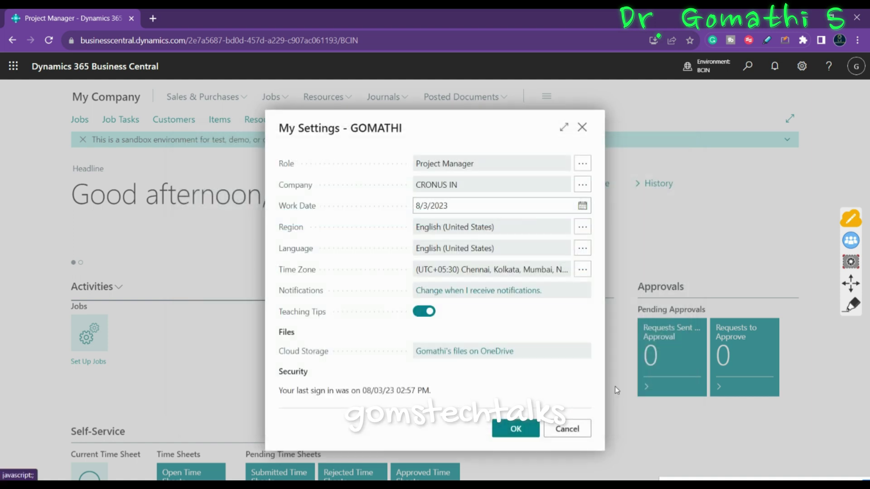
Set the role to Business Manager and apply the changed settings.
{"action": "left_click", "coordinate": [583, 164]}
{"action": "scroll", "coordinate": [290, 254], "scroll_direction": "up", "scroll_amount": 2}
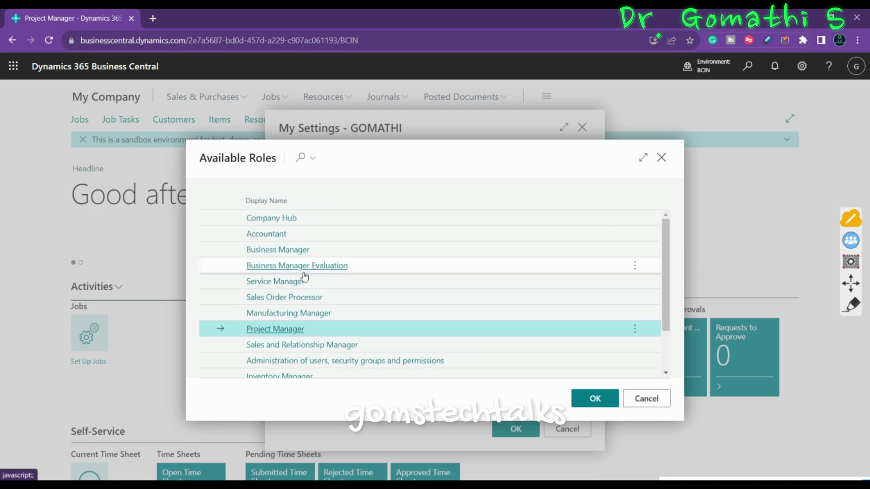
{"action": "left_click", "coordinate": [292, 253]}
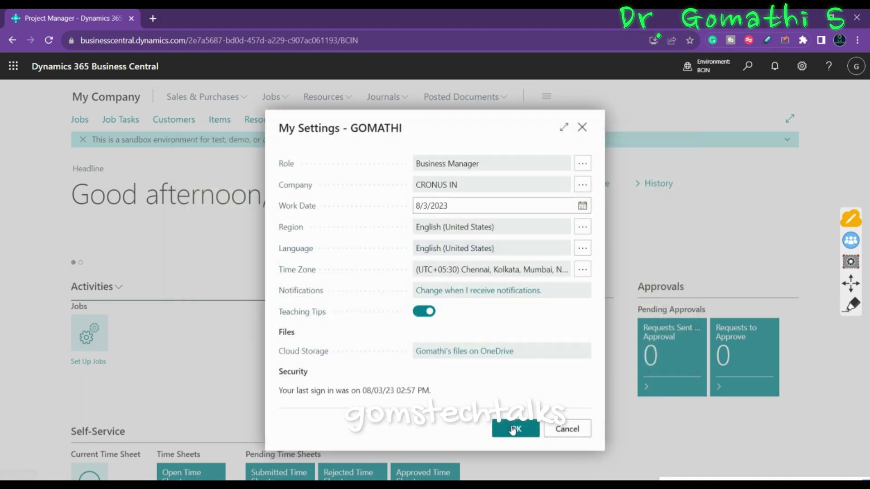
{"action": "left_click", "coordinate": [514, 429]}
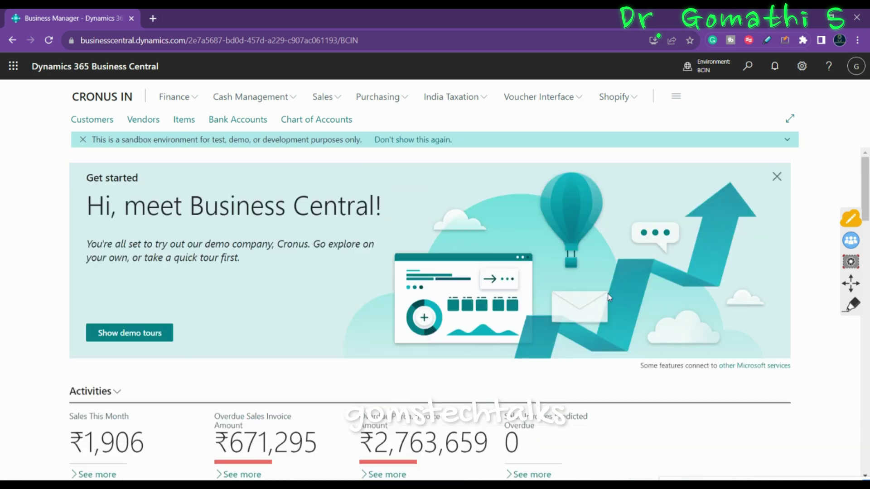
Look over the Business Manager Role Center of CRONUS IN, from the Activities section down to the Report Inbox.
{"action": "scroll", "coordinate": [382, 232], "scroll_direction": "down", "scroll_amount": 5}
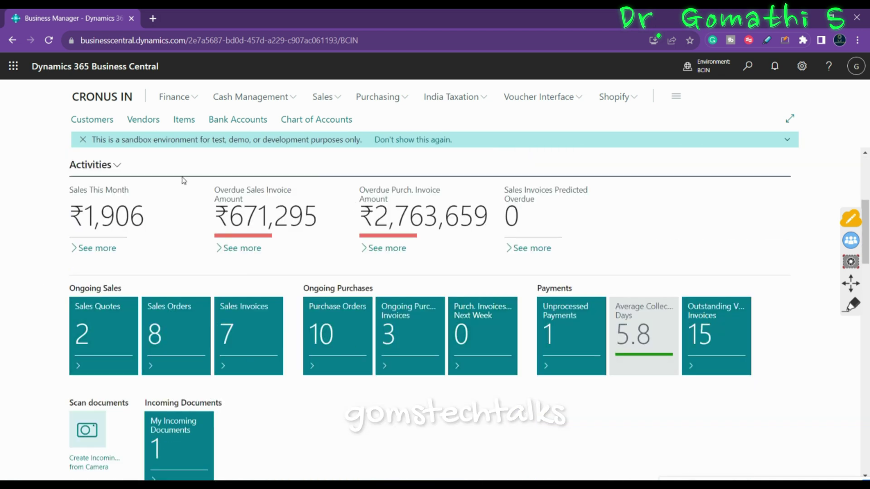
{"action": "scroll", "coordinate": [58, 163], "scroll_direction": "down", "scroll_amount": 4}
{"action": "scroll", "coordinate": [711, 318], "scroll_direction": "down", "scroll_amount": 10}
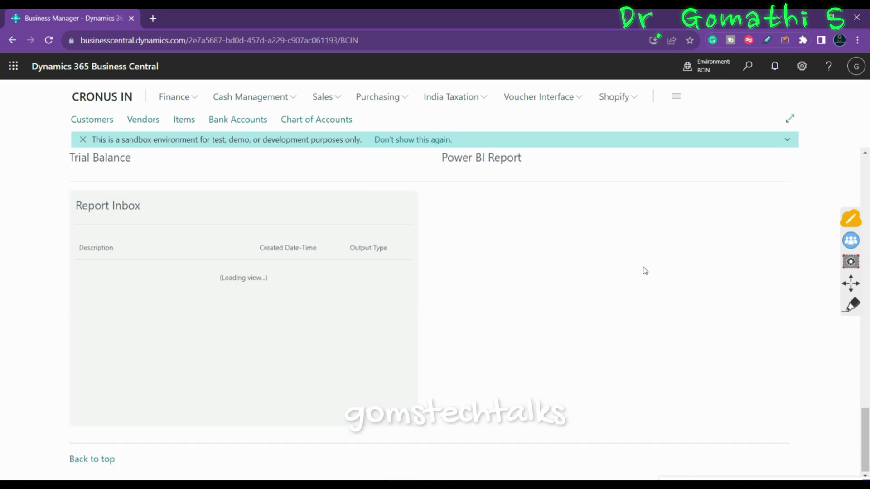
{"action": "scroll", "coordinate": [639, 260], "scroll_direction": "up", "scroll_amount": 5}
{"action": "scroll", "coordinate": [632, 255], "scroll_direction": "up", "scroll_amount": 8}
{"action": "scroll", "coordinate": [631, 253], "scroll_direction": "down", "scroll_amount": 1}
{"action": "scroll", "coordinate": [629, 252], "scroll_direction": "down", "scroll_amount": 6}
{"action": "scroll", "coordinate": [629, 252], "scroll_direction": "up", "scroll_amount": 8}
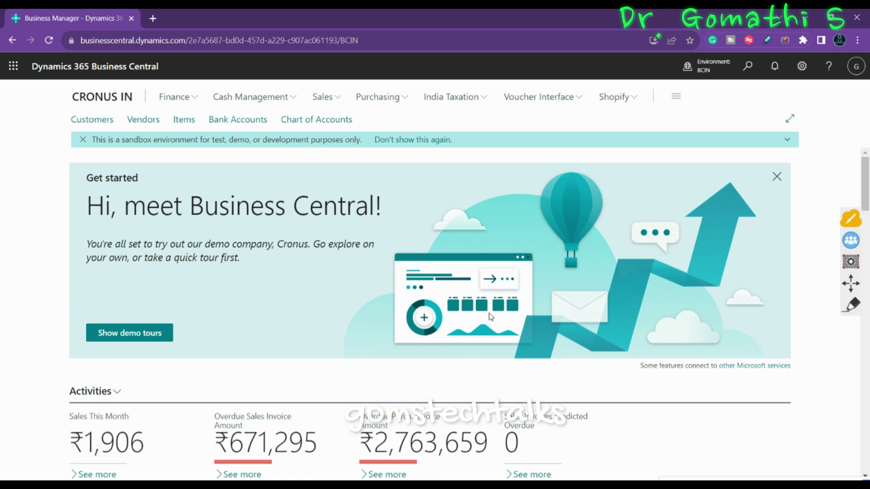
View the apps offered in the app launcher and close it again.
{"action": "left_click", "coordinate": [11, 68]}
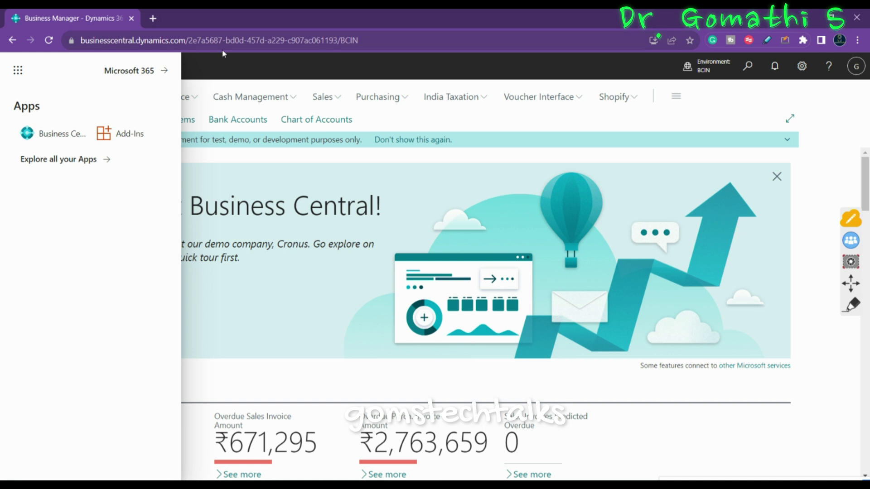
{"action": "left_click", "coordinate": [17, 70]}
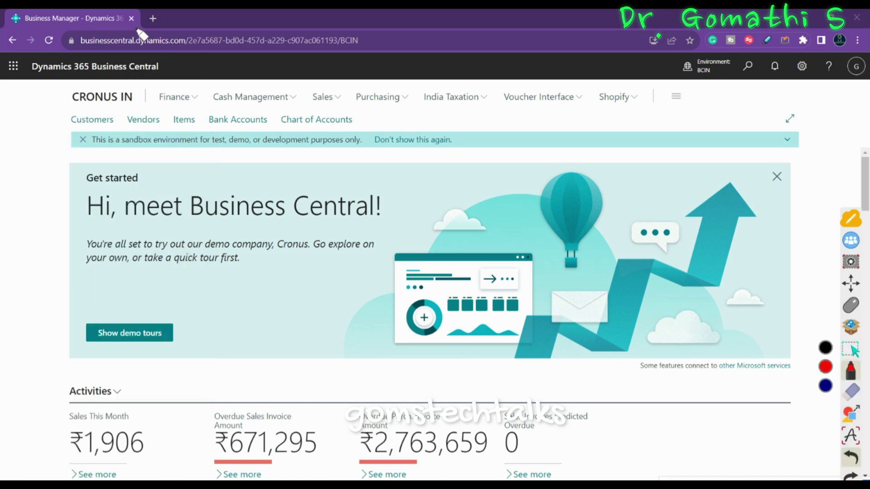
Outline the header bar and the Role Center's navigation area with the red pen, clearing the annotations after each explanation.
{"action": "mouse_move", "coordinate": [7, 85]}
{"action": "left_mouse_down"}
{"action": "mouse_move", "coordinate": [8, 68]}
{"action": "mouse_move", "coordinate": [144, 57]}
{"action": "mouse_move", "coordinate": [866, 76]}
{"action": "mouse_move", "coordinate": [598, 87]}
{"action": "mouse_move", "coordinate": [6, 89]}
{"action": "left_mouse_up"}
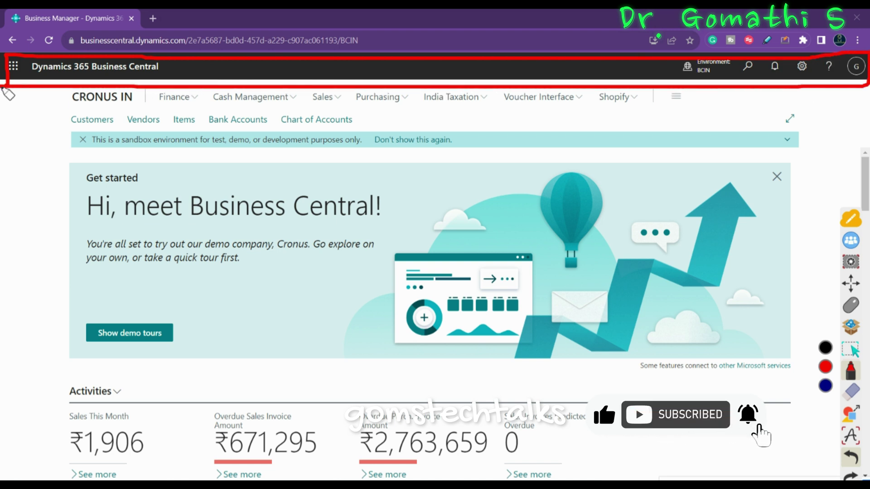
{"action": "mouse_move", "coordinate": [42, 108]}
{"action": "left_mouse_down"}
{"action": "mouse_move", "coordinate": [54, 83]}
{"action": "mouse_move", "coordinate": [274, 85]}
{"action": "left_mouse_up"}
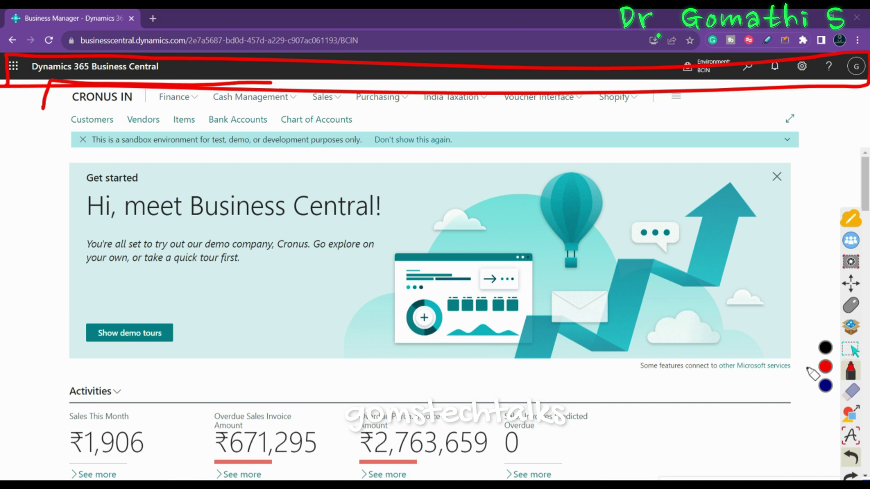
{"action": "left_click", "coordinate": [852, 392]}
{"action": "left_click", "coordinate": [852, 393]}
{"action": "mouse_move", "coordinate": [58, 86]}
{"action": "left_mouse_down"}
{"action": "mouse_move", "coordinate": [63, 131]}
{"action": "mouse_move", "coordinate": [59, 88]}
{"action": "mouse_move", "coordinate": [550, 85]}
{"action": "mouse_move", "coordinate": [704, 106]}
{"action": "mouse_move", "coordinate": [315, 136]}
{"action": "mouse_move", "coordinate": [71, 137]}
{"action": "mouse_move", "coordinate": [253, 101]}
{"action": "mouse_move", "coordinate": [213, 86]}
{"action": "mouse_move", "coordinate": [199, 97]}
{"action": "mouse_move", "coordinate": [290, 70]}
{"action": "left_mouse_up"}
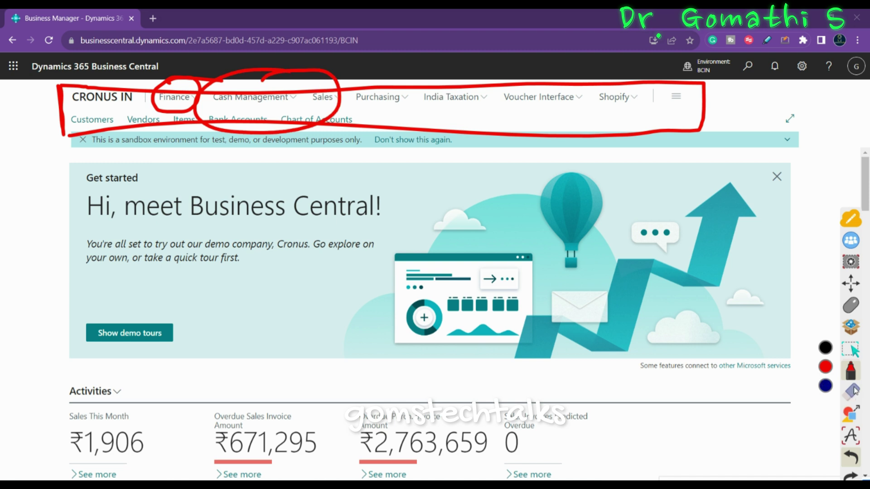
{"action": "left_click", "coordinate": [852, 349]}
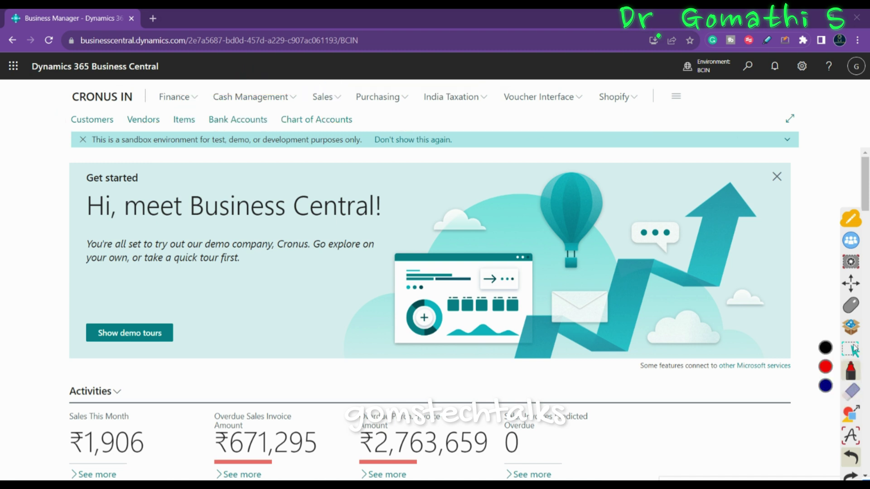
View the pages listed under Finance in the navigation and collapse the list again.
{"action": "left_click", "coordinate": [193, 99]}
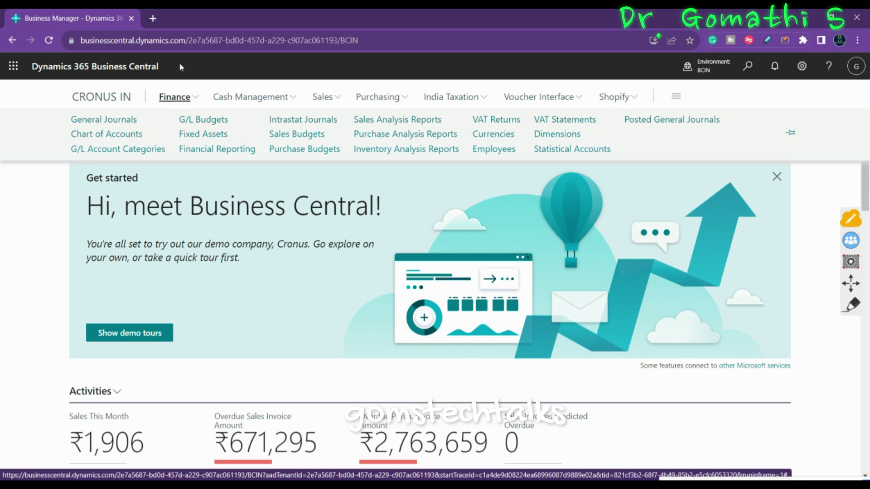
{"action": "left_click", "coordinate": [15, 243]}
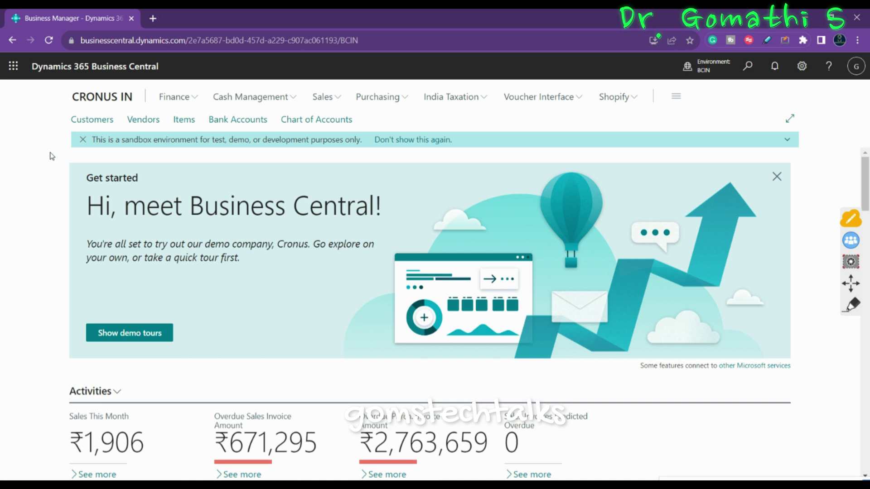
{"action": "scroll", "coordinate": [286, 228], "scroll_direction": "down", "scroll_amount": 1}
{"action": "scroll", "coordinate": [294, 231], "scroll_direction": "up", "scroll_amount": 1}
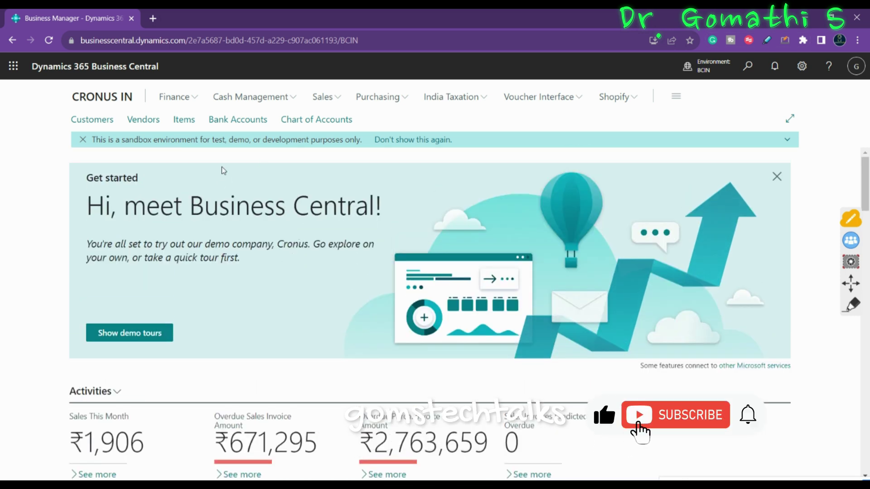
Circle the Get started headline on the Role Center with the red pen and clear the annotation.
{"action": "key", "text": "ctrl+shift+1"}
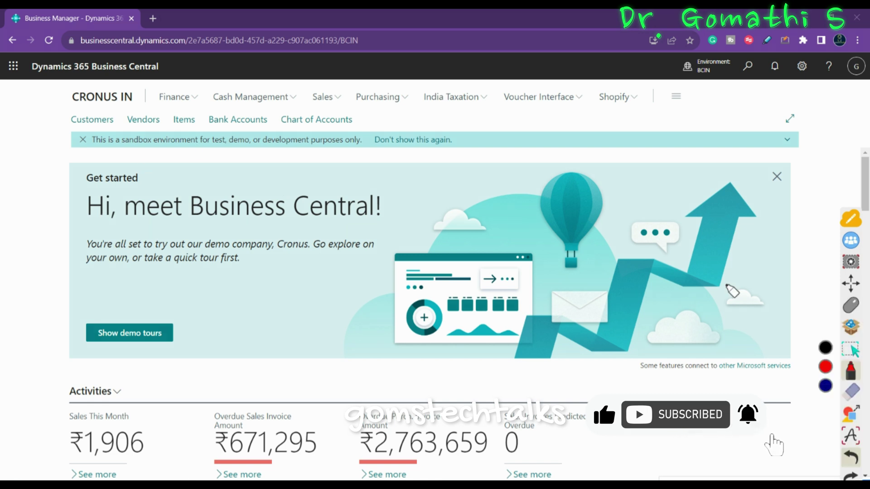
{"action": "mouse_move", "coordinate": [183, 171]}
{"action": "left_mouse_down"}
{"action": "mouse_move", "coordinate": [367, 249]}
{"action": "mouse_move", "coordinate": [148, 132]}
{"action": "left_mouse_up"}
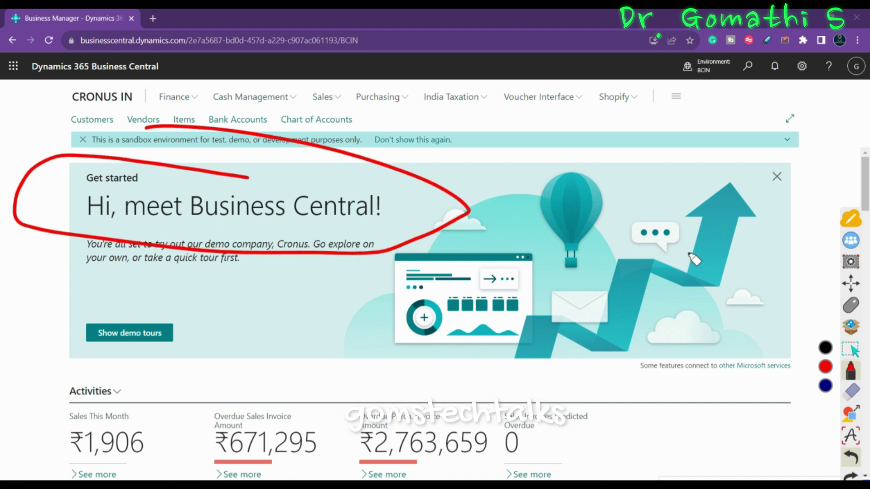
{"action": "left_click", "coordinate": [852, 394]}
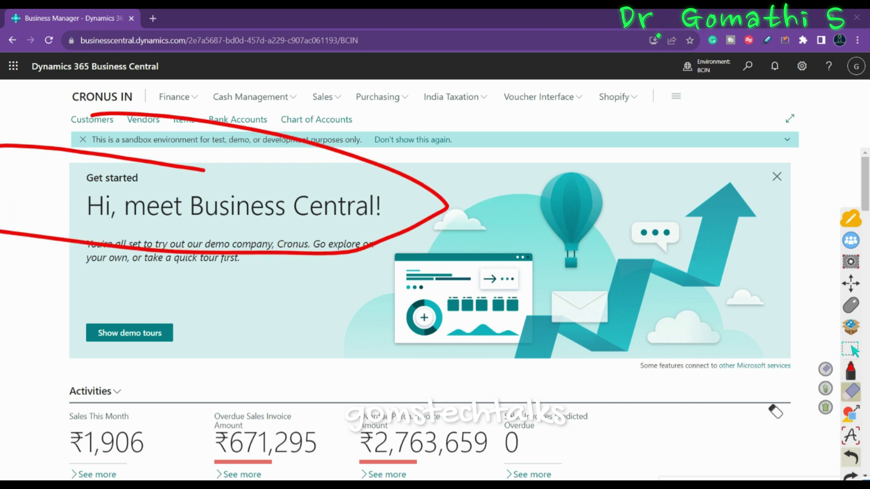
{"action": "left_click", "coordinate": [826, 408]}
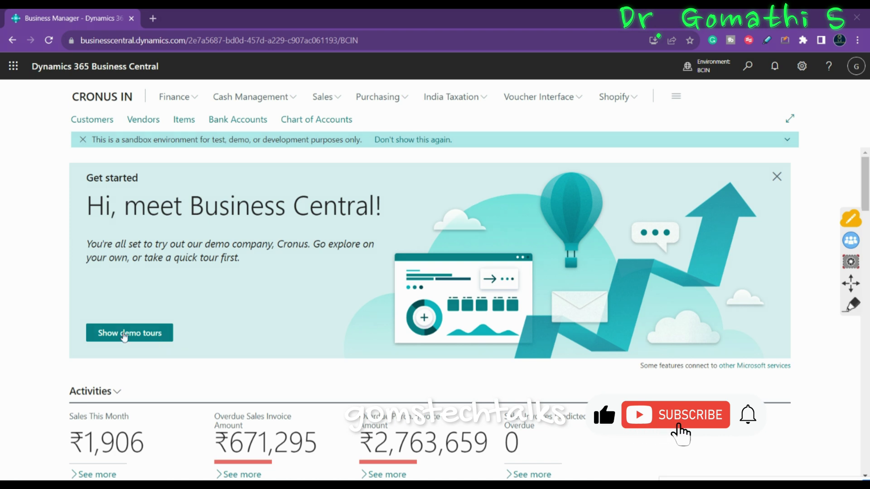
Show the demo tours checklist, start the Microsoft Learn training in a new browser tab and skip the checklist item for now.
{"action": "left_click", "coordinate": [124, 334]}
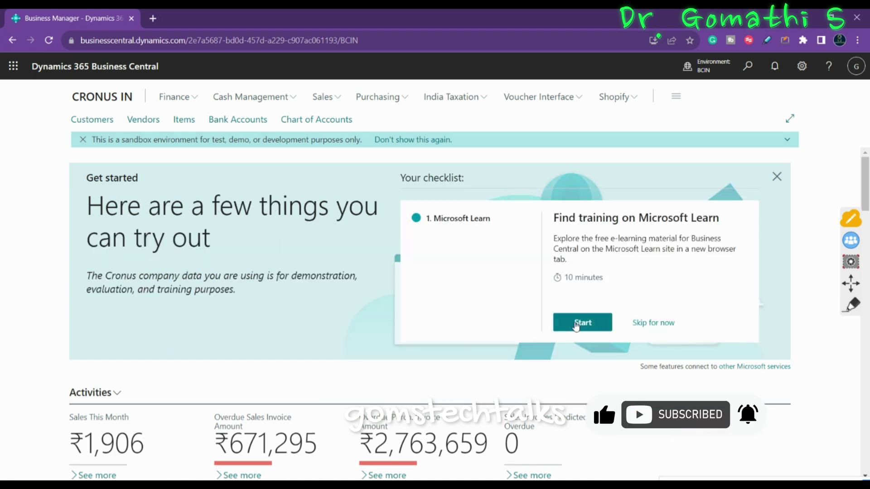
{"action": "left_click", "coordinate": [579, 322]}
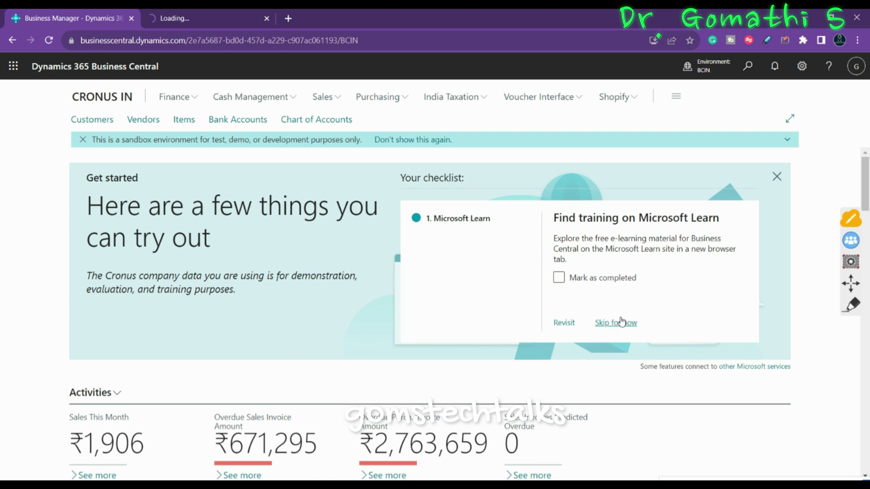
{"action": "left_click", "coordinate": [628, 323]}
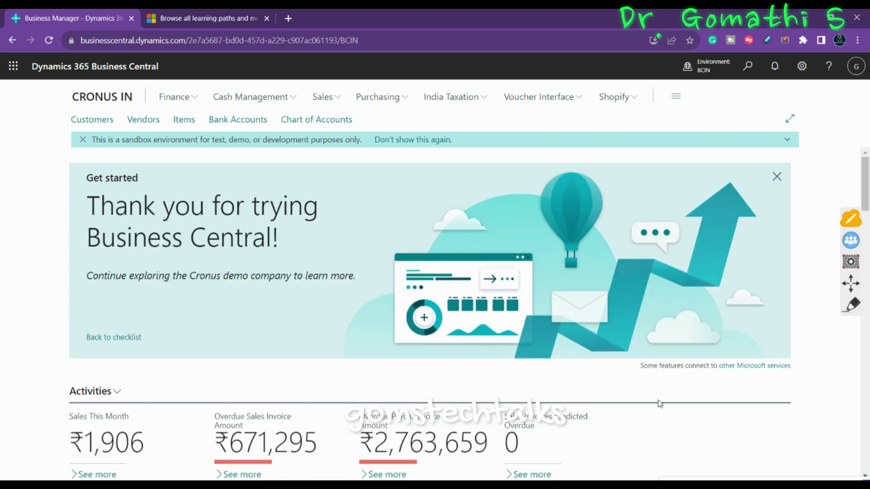
Circle the Ongoing Sales, Ongoing Purchases and Payments cues with the red pen and clear the annotation.
{"action": "scroll", "coordinate": [659, 403], "scroll_direction": "down", "scroll_amount": 20}
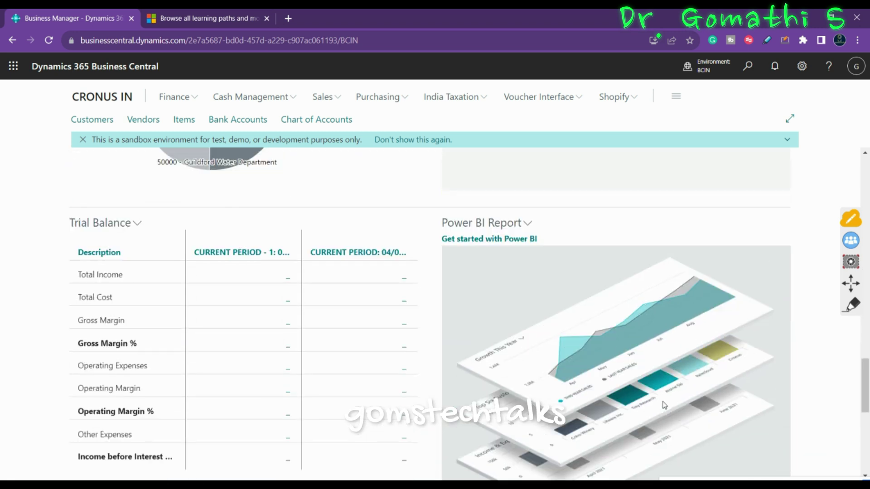
{"action": "scroll", "coordinate": [664, 404], "scroll_direction": "down", "scroll_amount": 5}
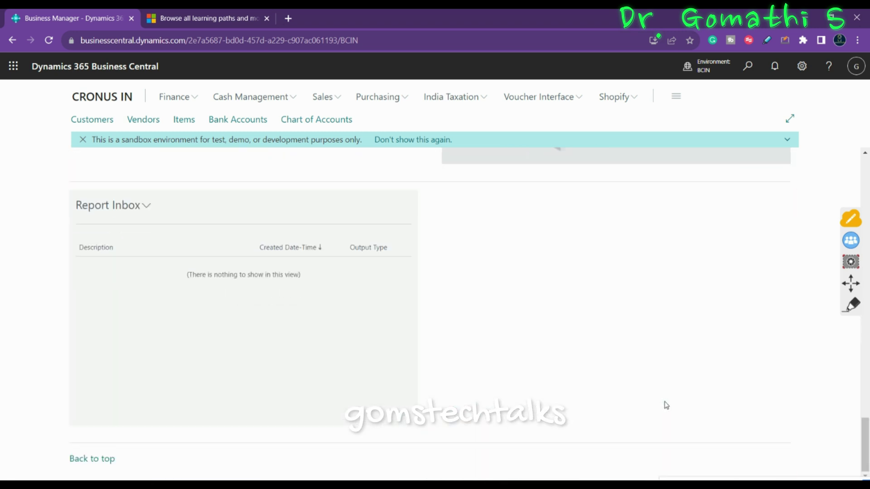
{"action": "scroll", "coordinate": [666, 406], "scroll_direction": "up", "scroll_amount": 15}
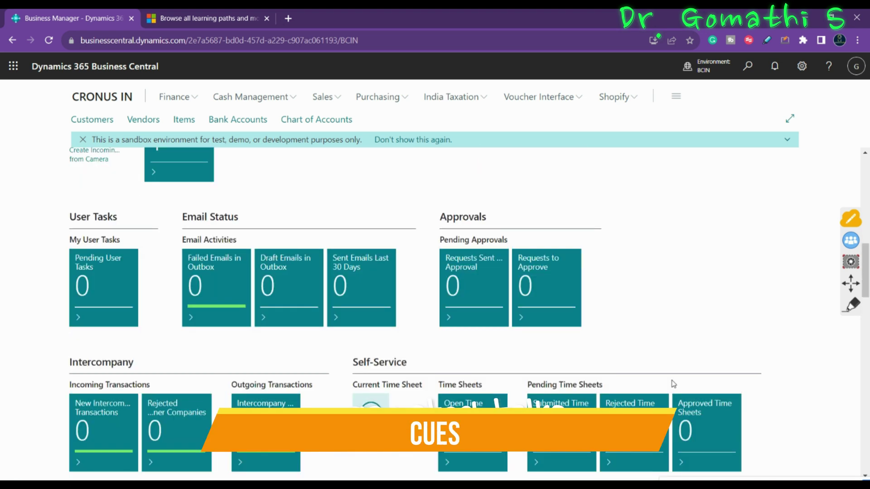
{"action": "scroll", "coordinate": [674, 385], "scroll_direction": "up", "scroll_amount": 9}
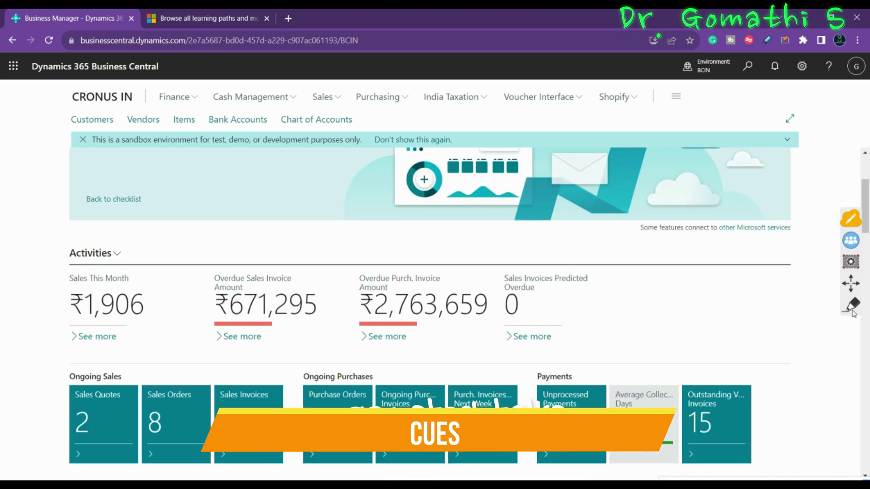
{"action": "left_click", "coordinate": [852, 308]}
{"action": "mouse_move", "coordinate": [170, 371]}
{"action": "left_mouse_down"}
{"action": "mouse_move", "coordinate": [54, 356]}
{"action": "mouse_move", "coordinate": [372, 472]}
{"action": "mouse_move", "coordinate": [656, 325]}
{"action": "mouse_move", "coordinate": [4, 352]}
{"action": "left_mouse_up"}
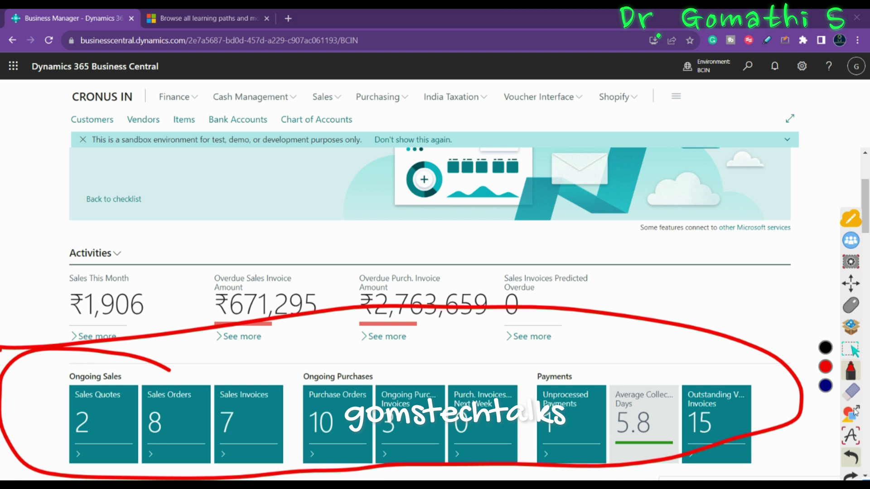
{"action": "left_click", "coordinate": [852, 391]}
{"action": "left_click", "coordinate": [825, 408]}
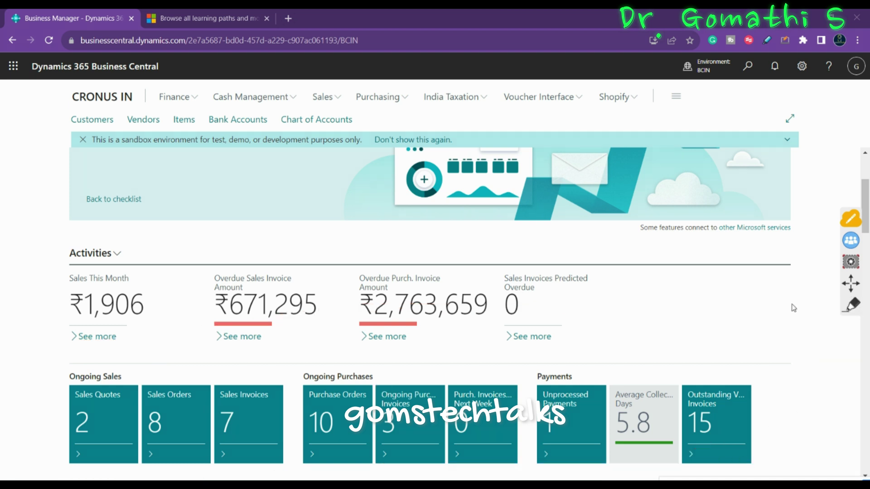
Examine the remaining cue groups, the Insights section with its chart and Favorite Accounts, and the parts down to the Report Inbox.
{"action": "scroll", "coordinate": [752, 322], "scroll_direction": "down", "scroll_amount": 5}
{"action": "scroll", "coordinate": [750, 322], "scroll_direction": "down", "scroll_amount": 10}
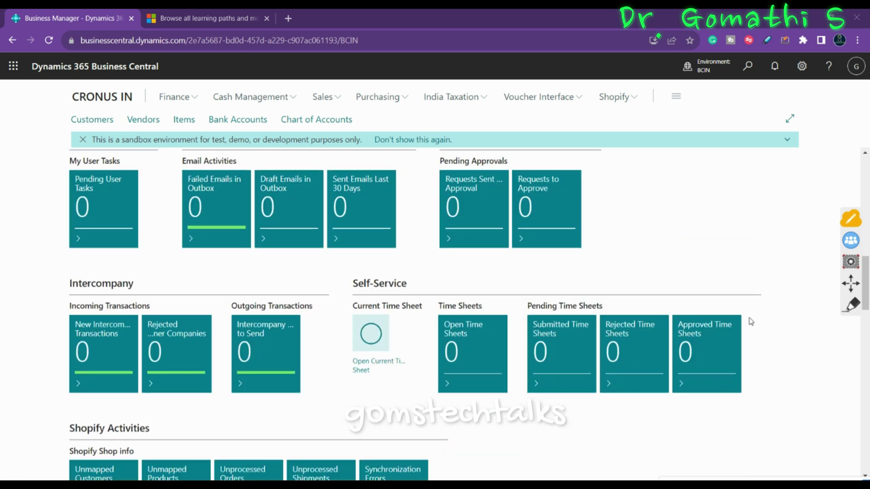
{"action": "scroll", "coordinate": [748, 321], "scroll_direction": "down", "scroll_amount": 7}
{"action": "scroll", "coordinate": [589, 222], "scroll_direction": "up", "scroll_amount": 4}
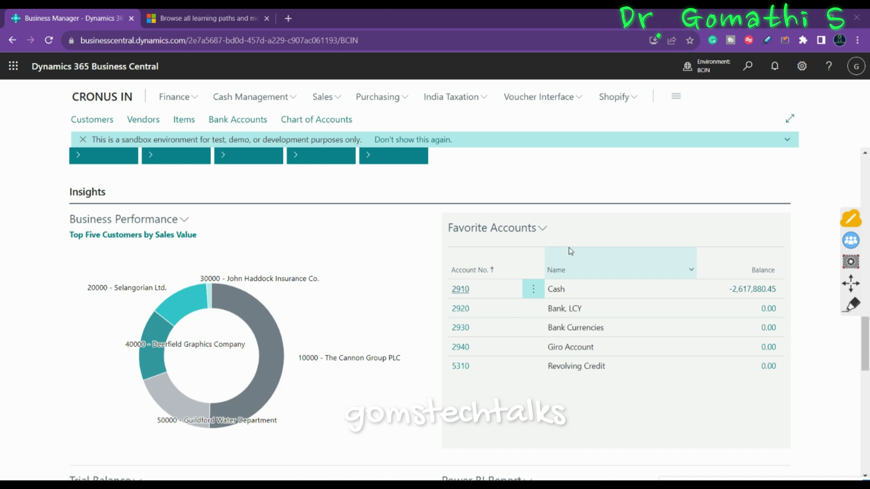
{"action": "scroll", "coordinate": [561, 369], "scroll_direction": "down", "scroll_amount": 12}
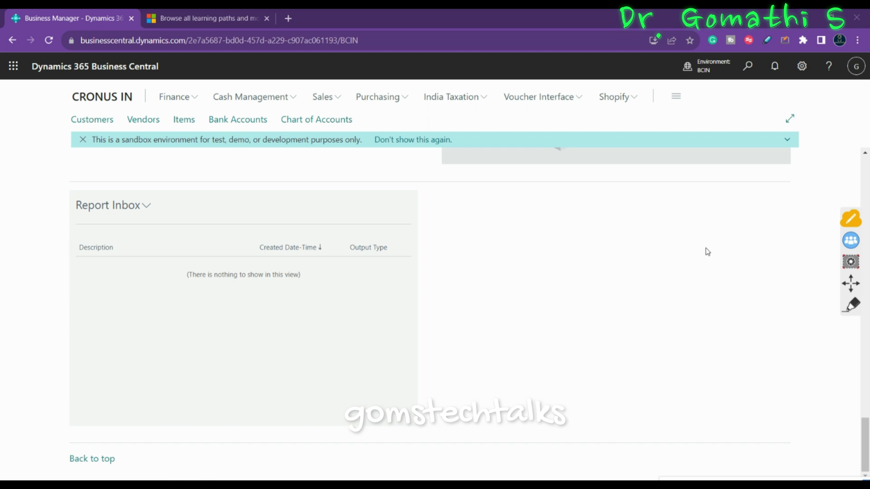
{"action": "scroll", "coordinate": [708, 252], "scroll_direction": "up", "scroll_amount": 10}
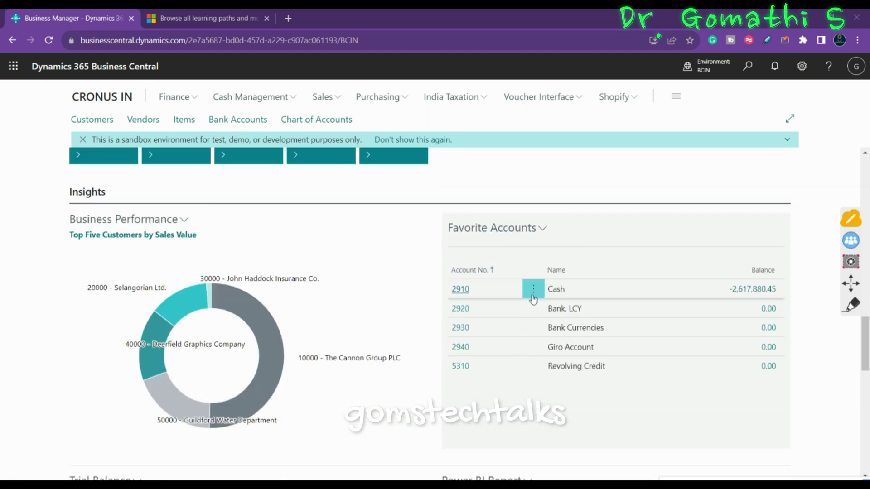
Review the line actions for the Cash account, view Manage List for Favorite Accounts, close it and show the part's actions again.
{"action": "left_click", "coordinate": [534, 290]}
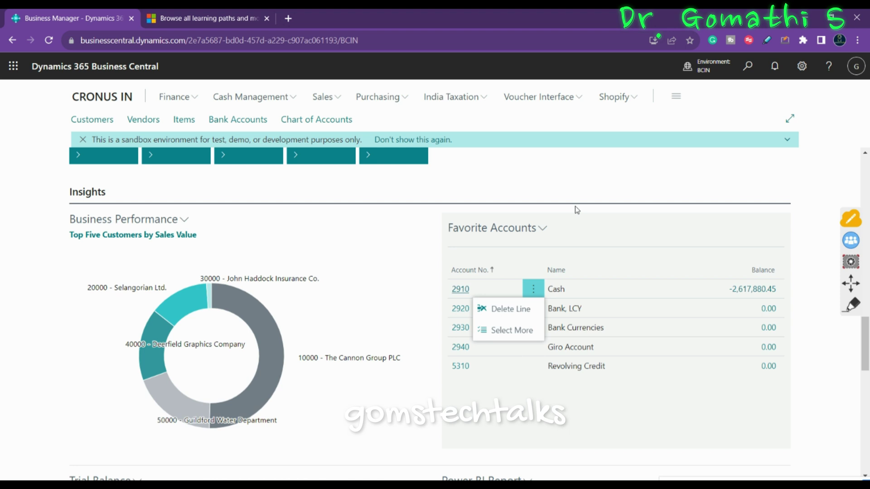
{"action": "left_click", "coordinate": [549, 249]}
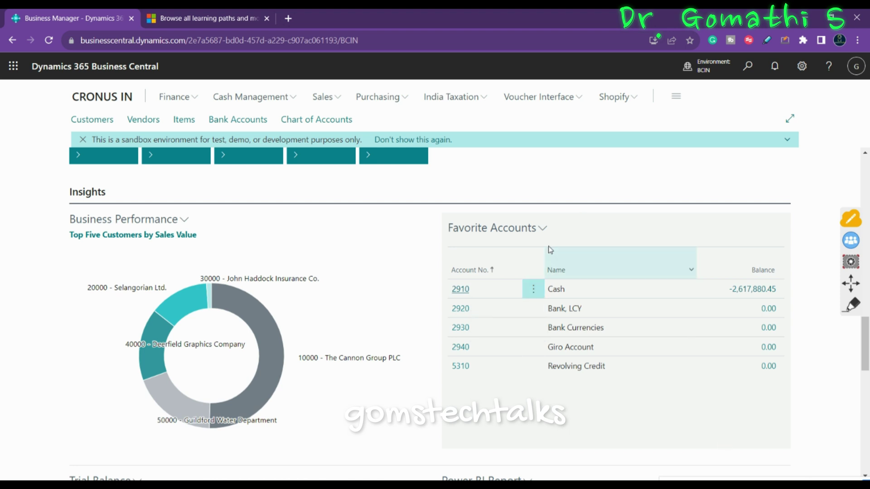
{"action": "left_click", "coordinate": [542, 228]}
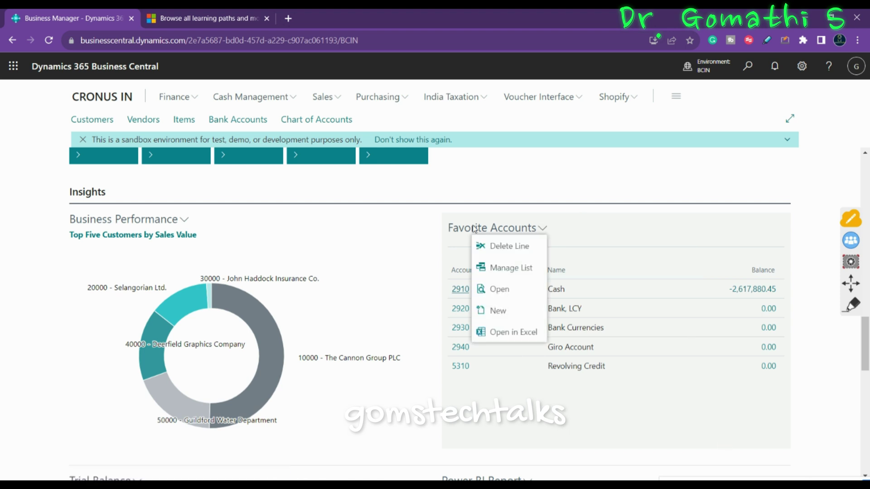
{"action": "left_click", "coordinate": [509, 268]}
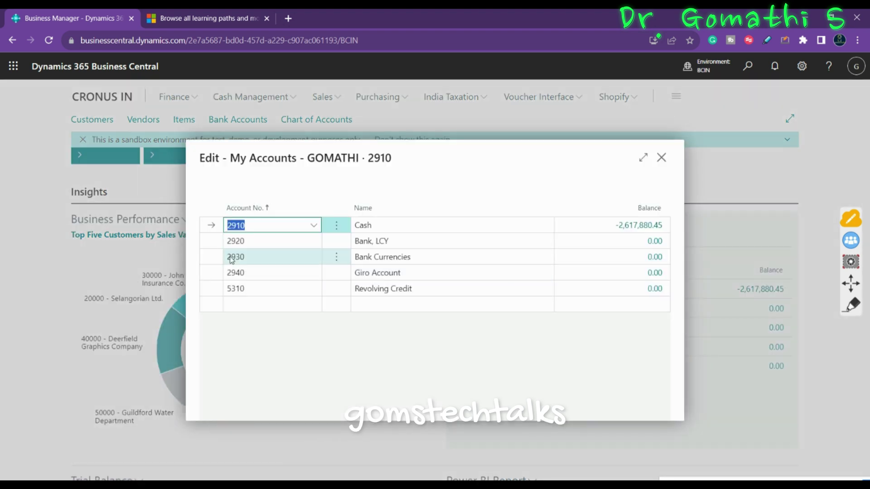
{"action": "left_click", "coordinate": [661, 159]}
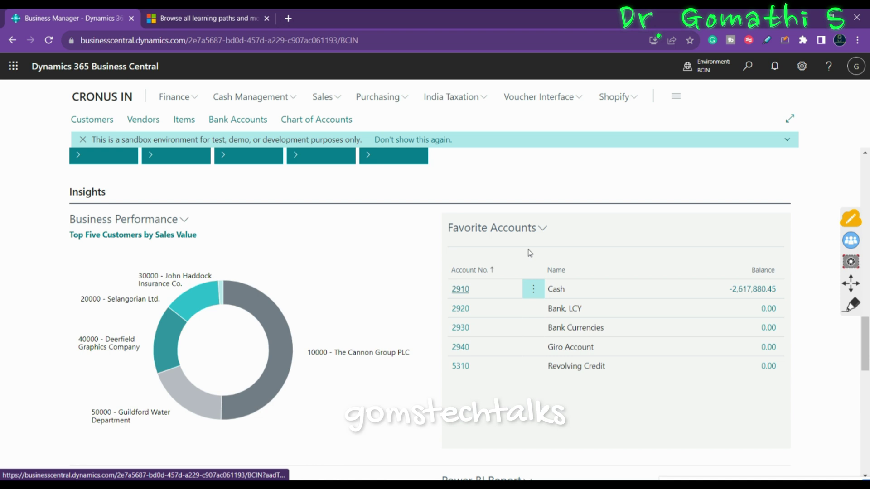
{"action": "left_click", "coordinate": [528, 232]}
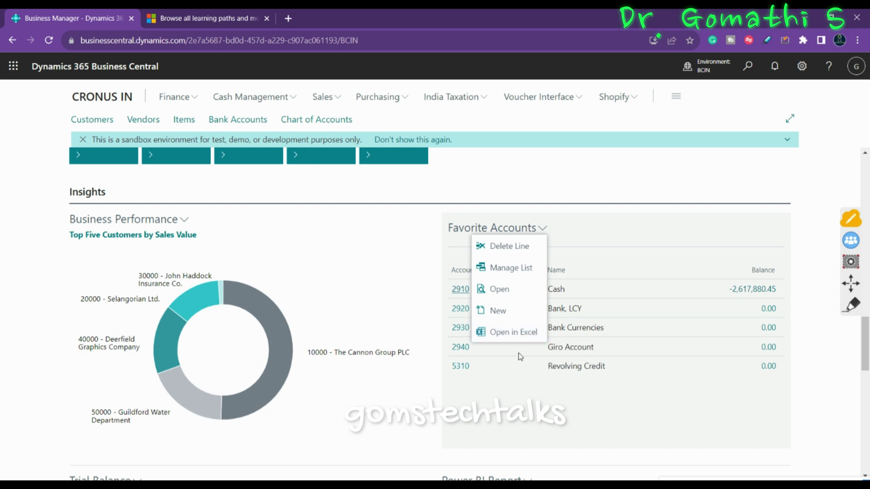
Close the Favorite Accounts actions, circle the Business Performance chart with the red pen and clear the annotation.
{"action": "left_click", "coordinate": [852, 398]}
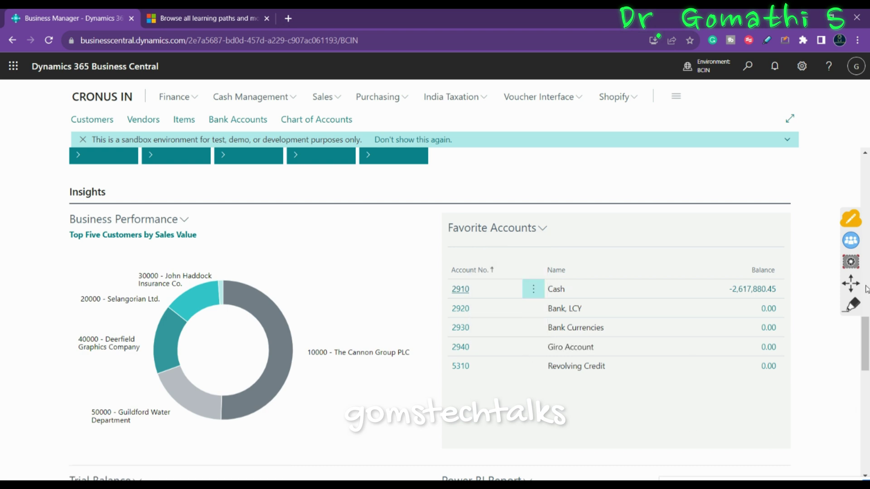
{"action": "left_click", "coordinate": [853, 308]}
{"action": "mouse_move", "coordinate": [187, 191]}
{"action": "left_mouse_down"}
{"action": "mouse_move", "coordinate": [27, 258]}
{"action": "mouse_move", "coordinate": [398, 331]}
{"action": "mouse_move", "coordinate": [111, 176]}
{"action": "left_mouse_up"}
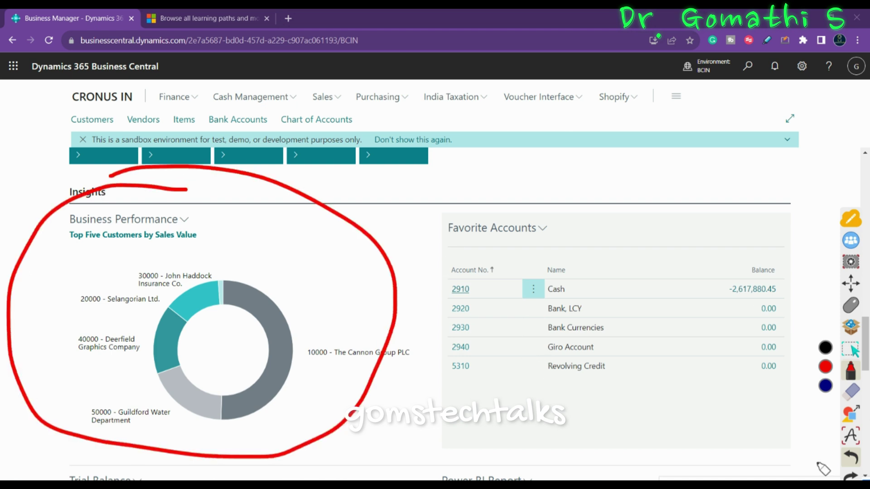
{"action": "left_click", "coordinate": [849, 398]}
{"action": "left_click", "coordinate": [851, 349]}
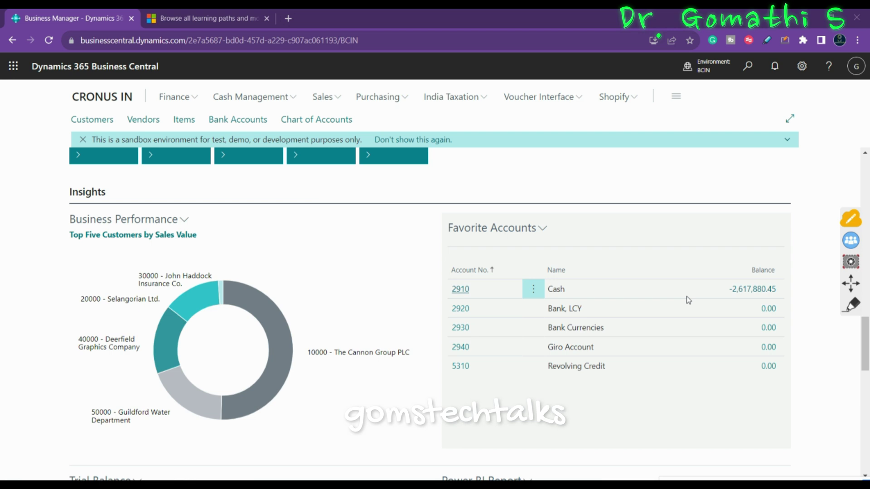
Review the chart and period length actions available for the Business Performance part and close them.
{"action": "left_click", "coordinate": [184, 220]}
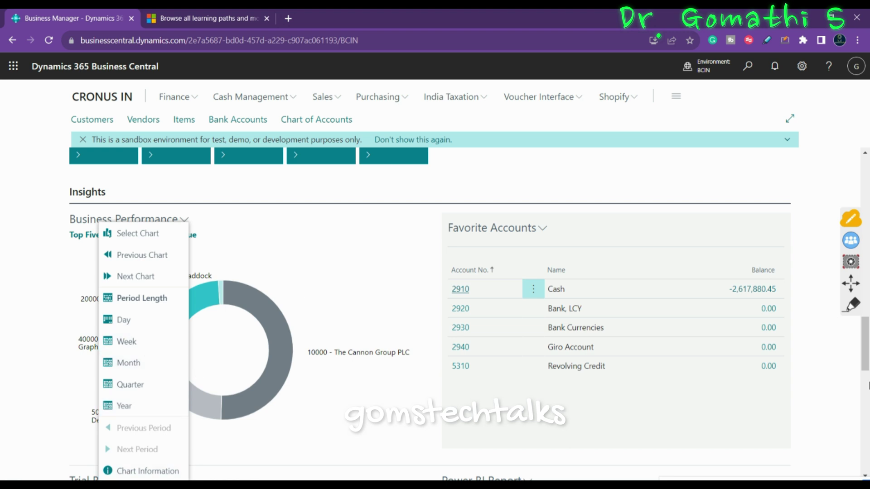
{"action": "left_click", "coordinate": [35, 212]}
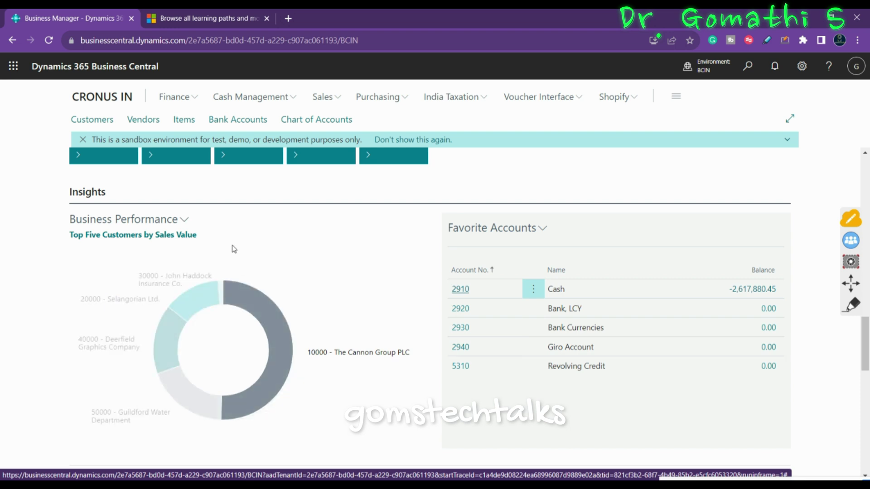
{"action": "left_click", "coordinate": [184, 220]}
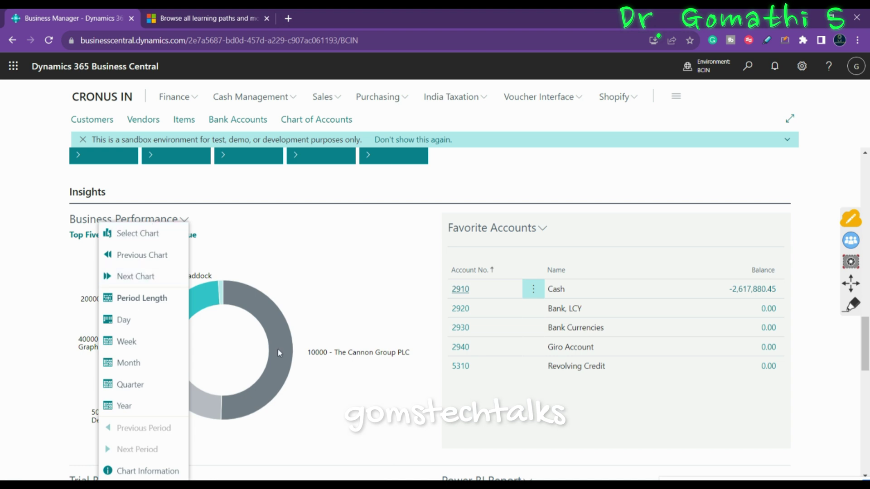
{"action": "left_click", "coordinate": [328, 301]}
Circle the Power BI Report part beside Trial Balance with the red pen and clear the annotation.
{"action": "scroll", "coordinate": [330, 298], "scroll_direction": "down", "scroll_amount": 5}
{"action": "scroll", "coordinate": [330, 298], "scroll_direction": "up", "scroll_amount": 1}
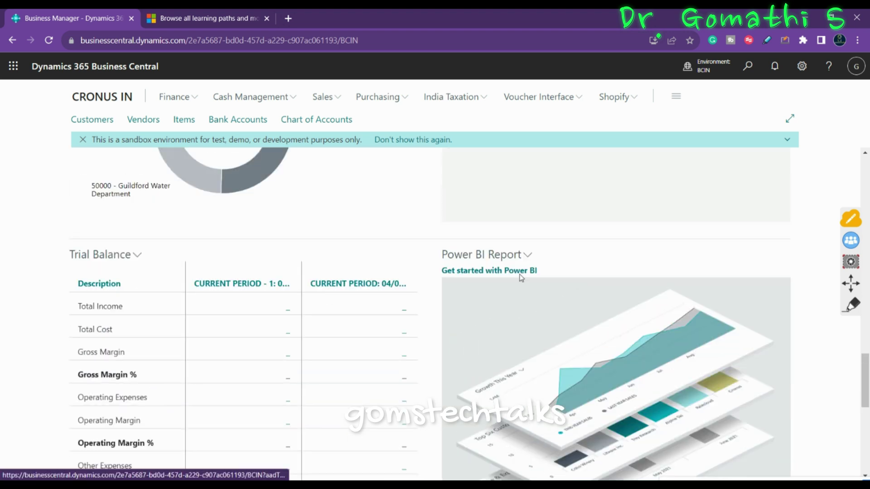
{"action": "scroll", "coordinate": [181, 217], "scroll_direction": "up", "scroll_amount": 4}
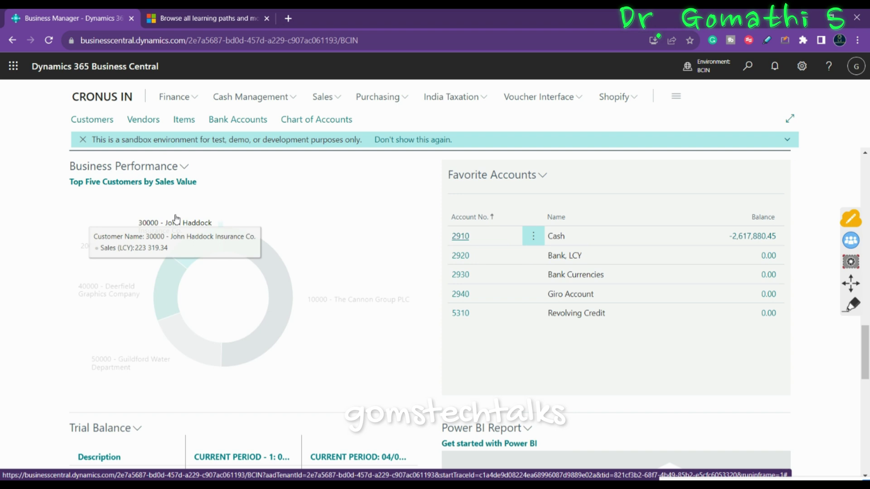
{"action": "scroll", "coordinate": [184, 212], "scroll_direction": "down", "scroll_amount": 4}
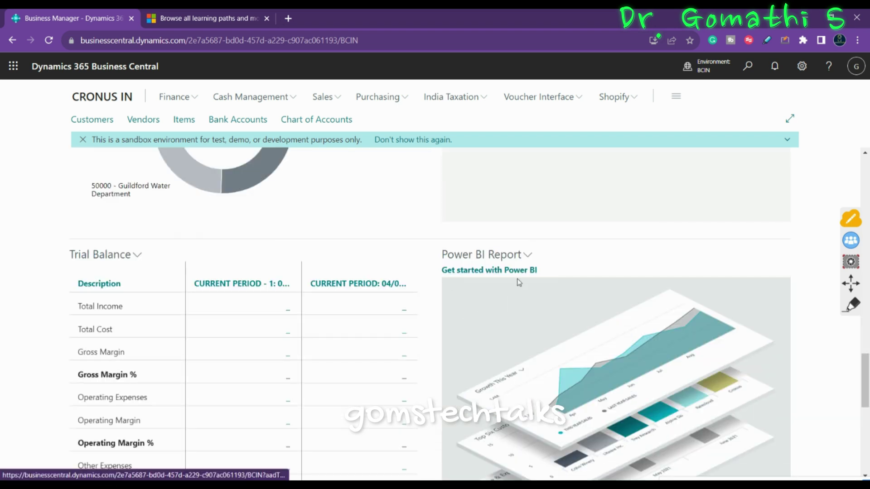
{"action": "scroll", "coordinate": [540, 273], "scroll_direction": "down", "scroll_amount": 2}
{"action": "scroll", "coordinate": [540, 272], "scroll_direction": "up", "scroll_amount": 1}
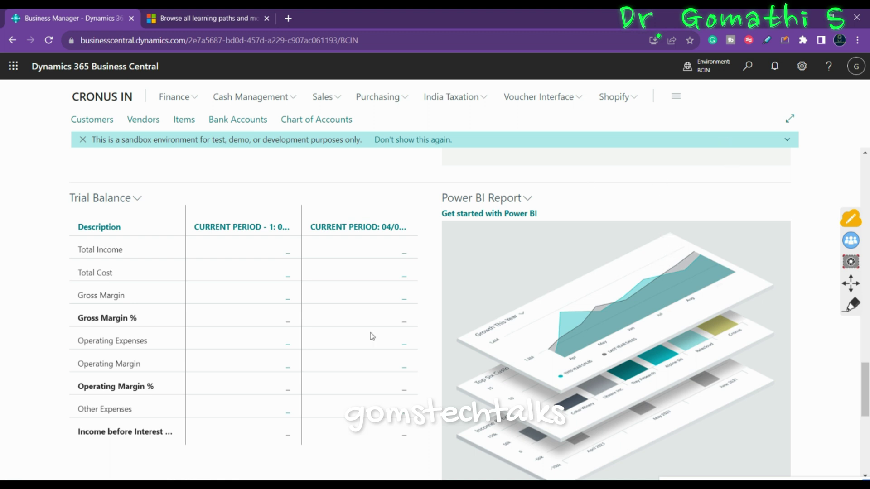
{"action": "left_click", "coordinate": [851, 305]}
{"action": "mouse_move", "coordinate": [581, 156]}
{"action": "left_mouse_down"}
{"action": "mouse_move", "coordinate": [381, 195]}
{"action": "mouse_move", "coordinate": [791, 304]}
{"action": "mouse_move", "coordinate": [433, 134]}
{"action": "left_mouse_up"}
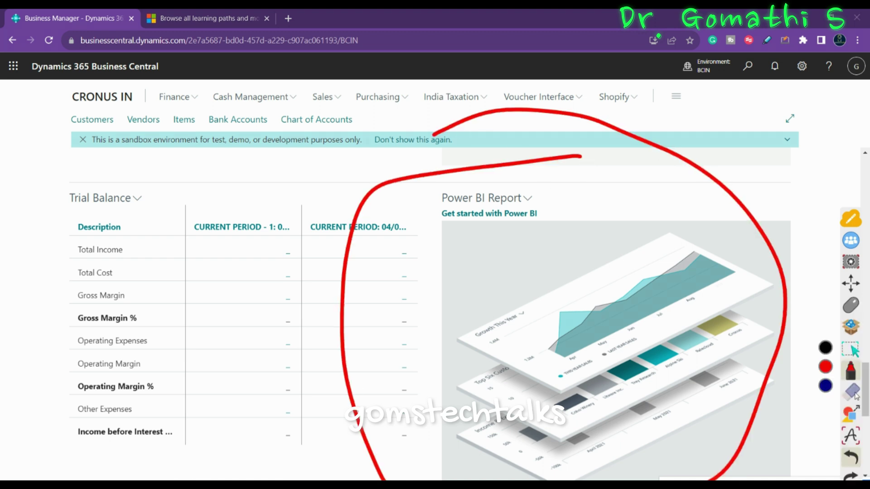
{"action": "left_click", "coordinate": [853, 392]}
{"action": "left_click", "coordinate": [851, 305]}
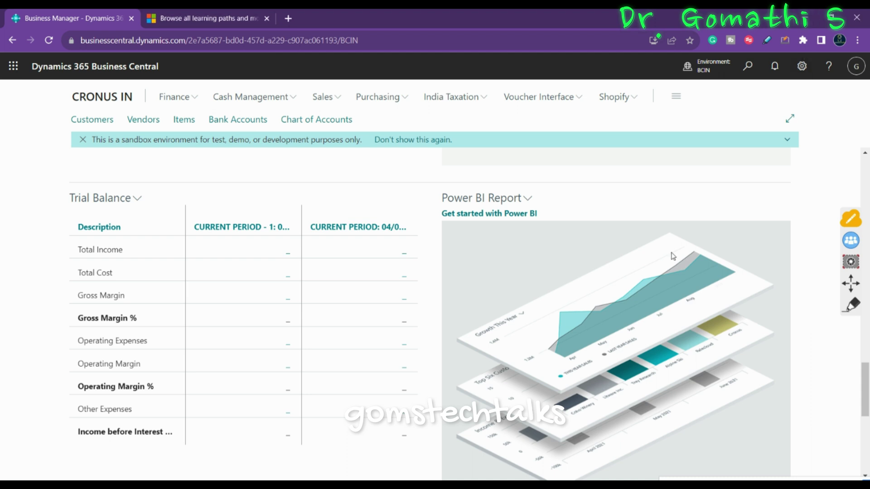
Open the Customers page from the Role Center and switch its layout from Tiles to List.
{"action": "scroll", "coordinate": [664, 249], "scroll_direction": "down", "scroll_amount": 5}
{"action": "scroll", "coordinate": [660, 245], "scroll_direction": "up", "scroll_amount": 15}
{"action": "scroll", "coordinate": [661, 245], "scroll_direction": "up", "scroll_amount": 10}
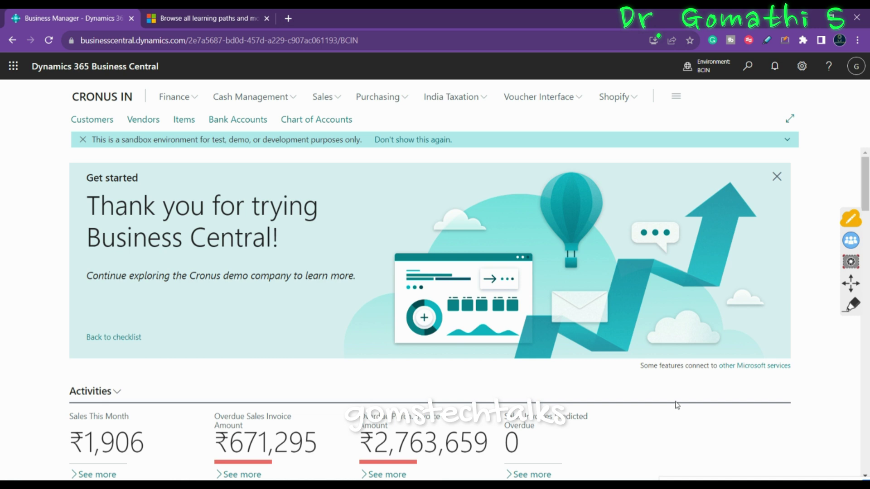
{"action": "left_click", "coordinate": [90, 122]}
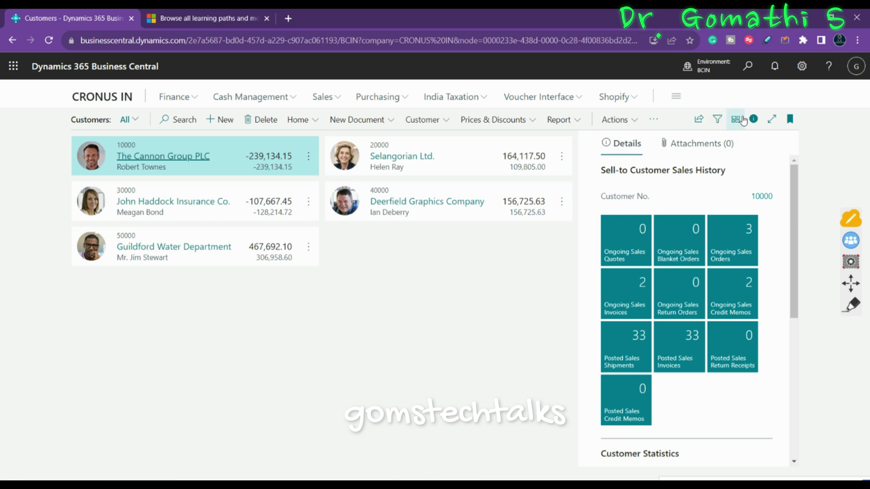
{"action": "left_click", "coordinate": [738, 120]}
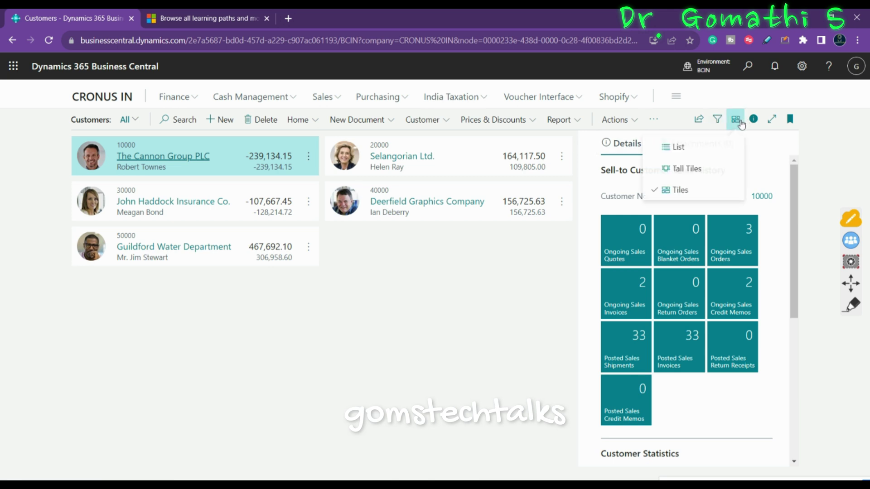
{"action": "left_click", "coordinate": [692, 146]}
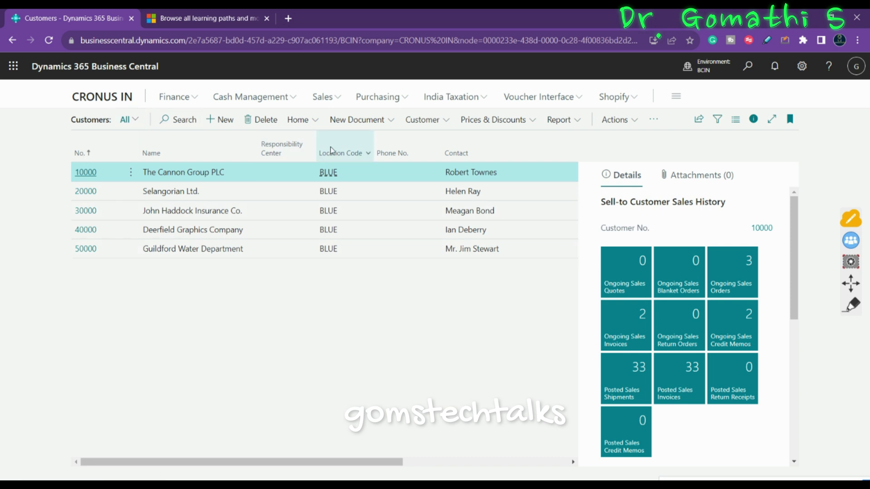
Reopen the Customers list from the Role Center and briefly show its search field.
{"action": "left_click", "coordinate": [104, 98]}
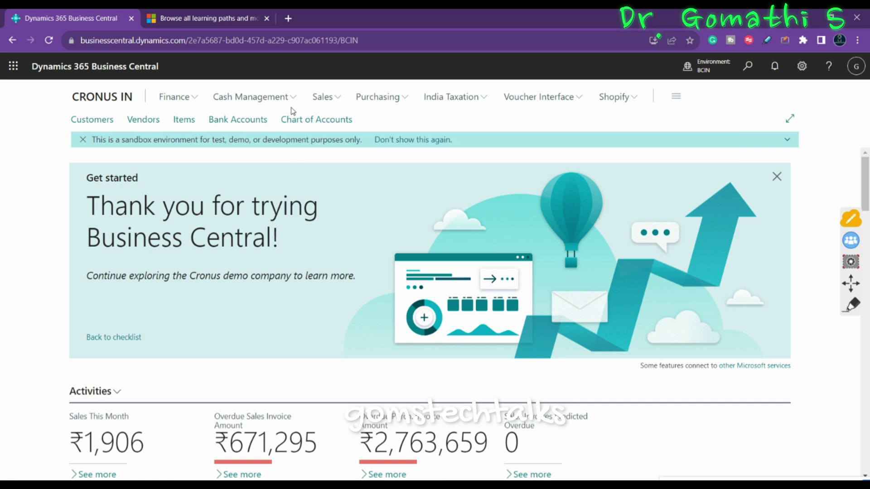
{"action": "left_click", "coordinate": [101, 120]}
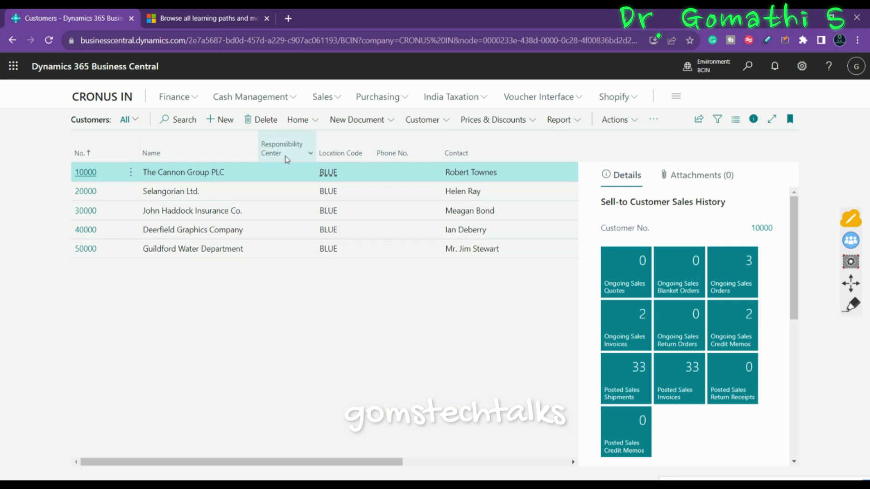
{"action": "left_click", "coordinate": [177, 120]}
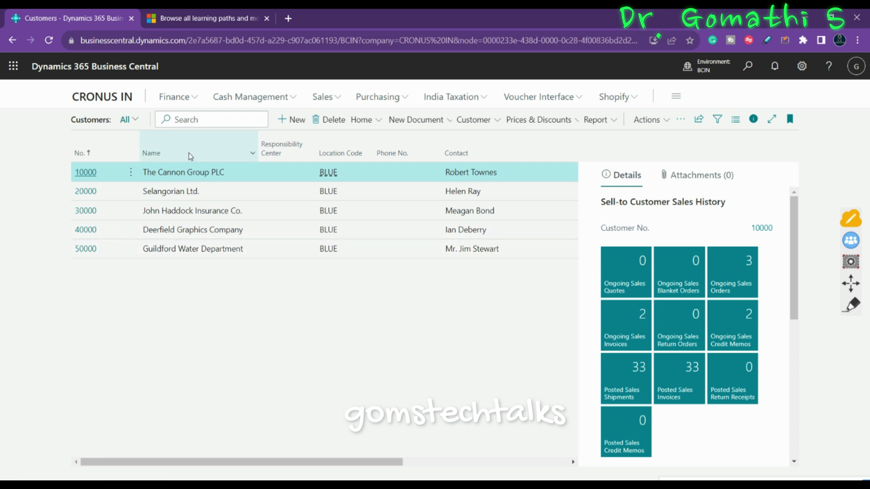
{"action": "mouse_move", "coordinate": [191, 157]}
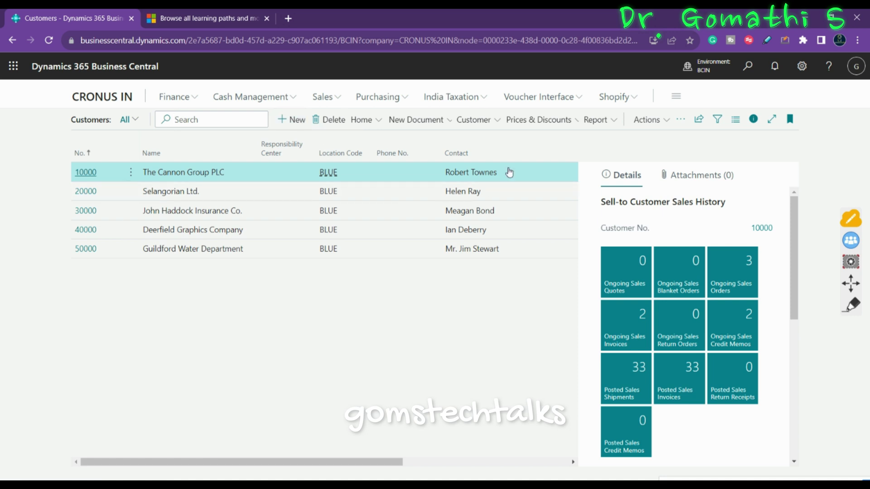
{"action": "left_click", "coordinate": [89, 120]}
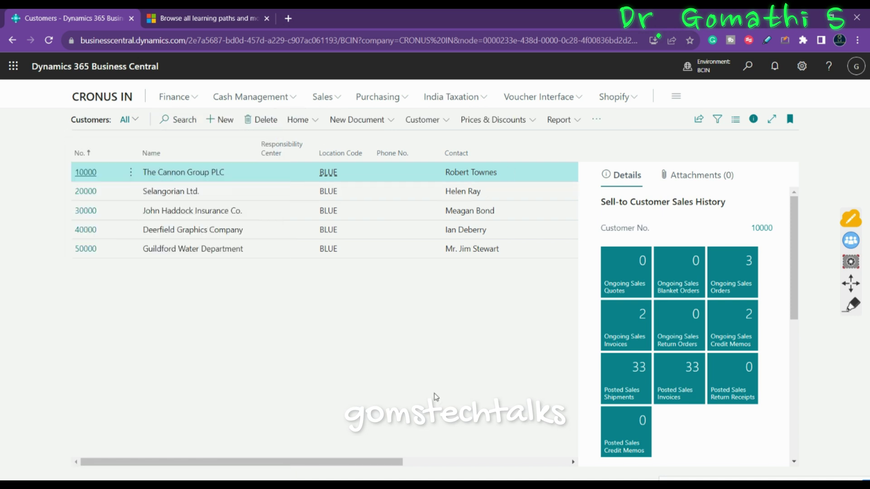
Open the customer card for The Cannon Group PLC and create a new customer from the CUSTOMER COMPANY template.
{"action": "left_click", "coordinate": [84, 176]}
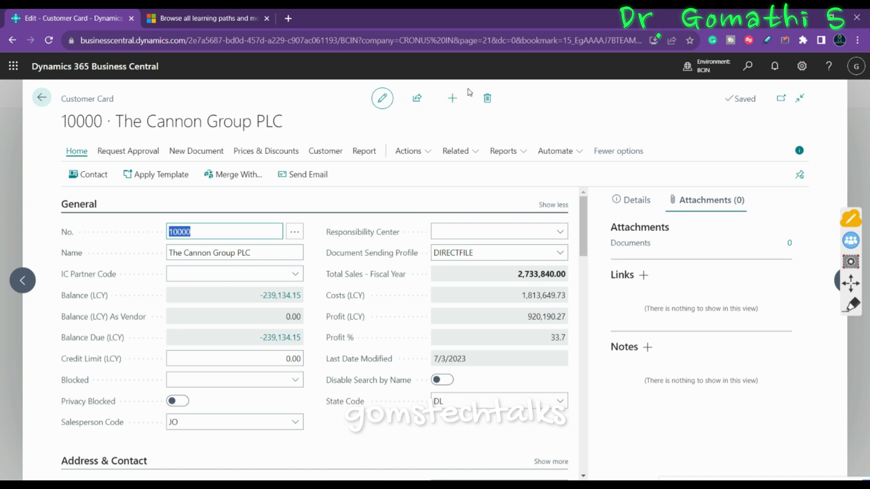
{"action": "left_click", "coordinate": [451, 104]}
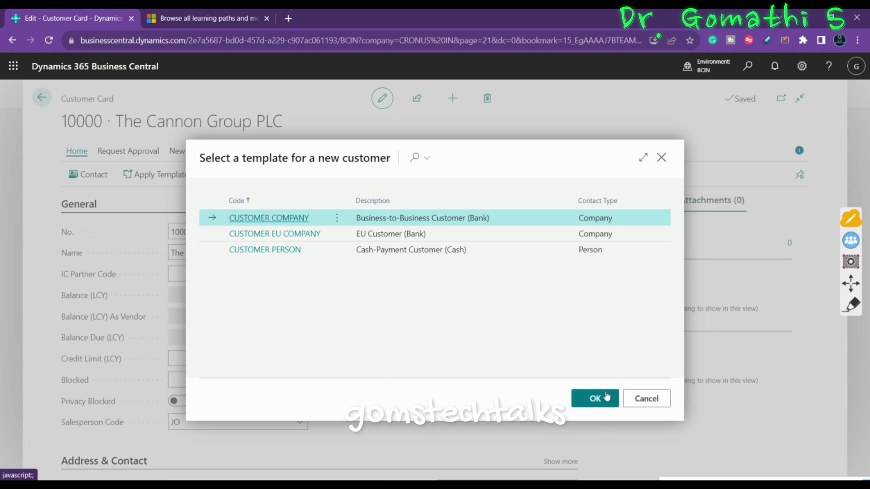
{"action": "left_click", "coordinate": [607, 398]}
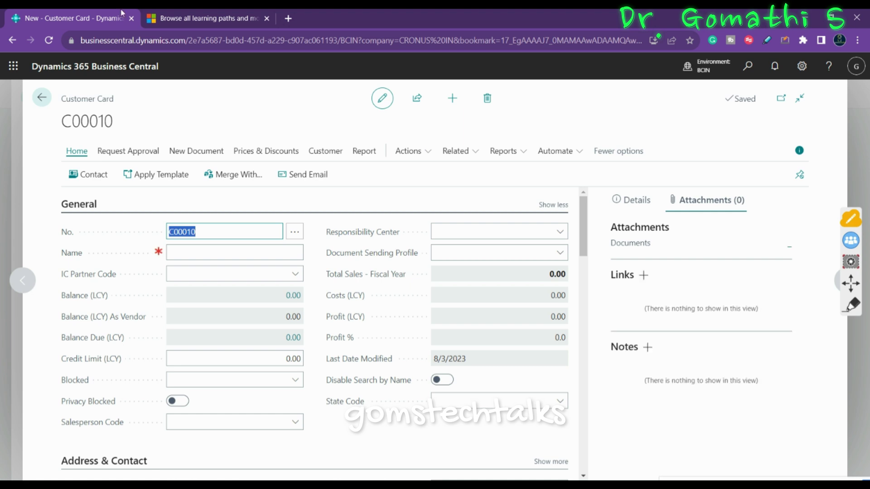
Check the No. and required Name fields on the new customer card, and show the IC Partner Code lookup.
{"action": "left_click", "coordinate": [198, 234]}
{"action": "left_click", "coordinate": [214, 252]}
{"action": "mouse_move", "coordinate": [157, 253]}
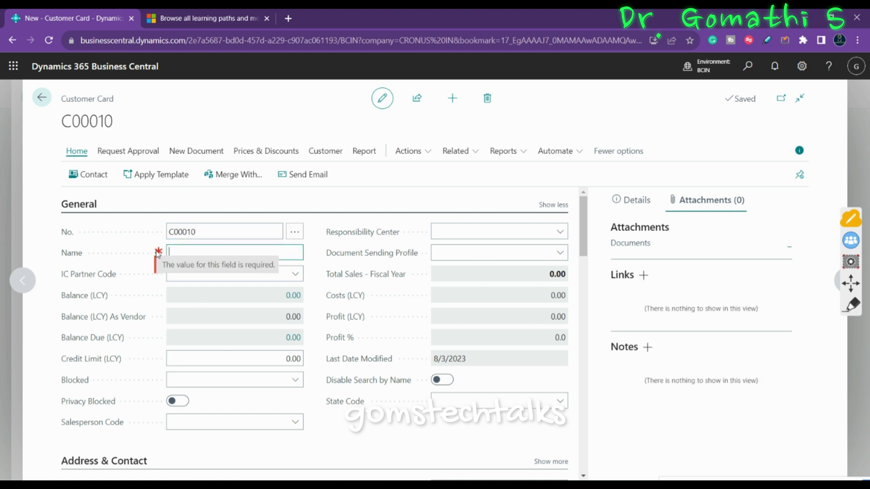
{"action": "left_click", "coordinate": [181, 274]}
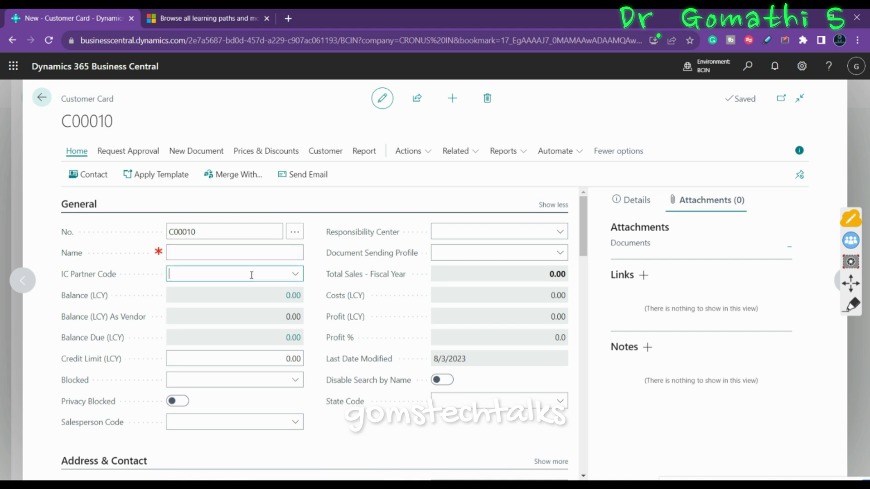
{"action": "left_click", "coordinate": [296, 275]}
{"action": "left_click", "coordinate": [297, 275]}
{"action": "left_click", "coordinate": [298, 275]}
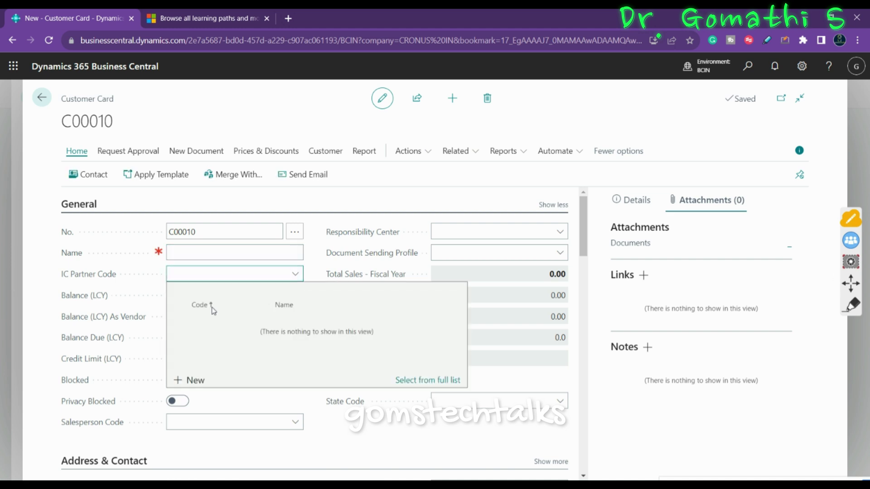
{"action": "left_click", "coordinate": [295, 275]}
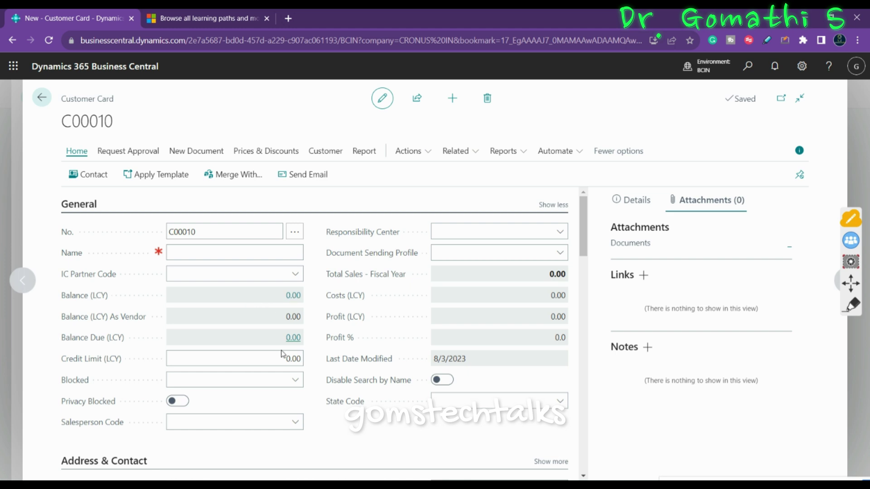
Check the Credit Limit (LCY) and Blocked fields, and show the Salesperson Code lookup on the new customer card.
{"action": "left_click", "coordinate": [270, 359]}
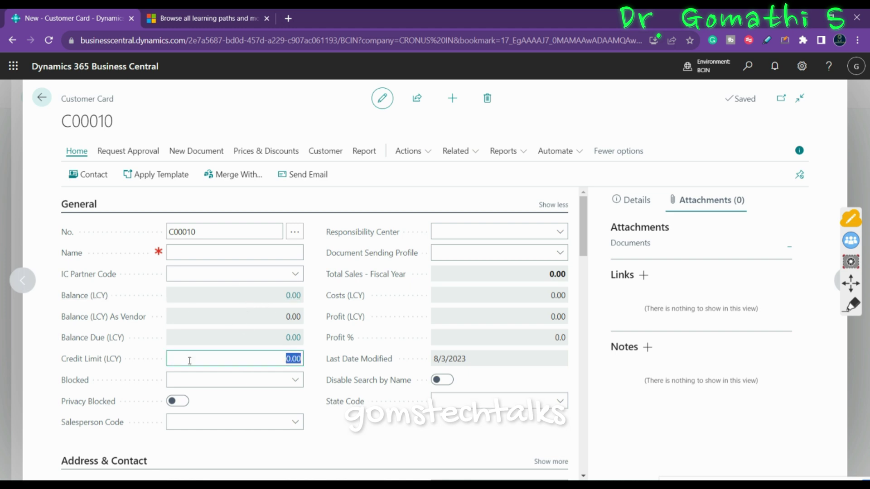
{"action": "left_click", "coordinate": [279, 382]}
{"action": "left_click", "coordinate": [279, 382]}
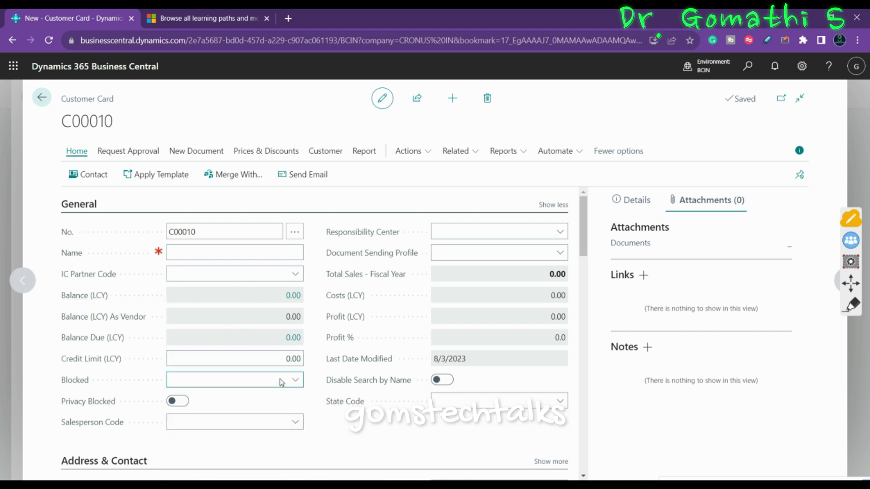
{"action": "scroll", "coordinate": [335, 404], "scroll_direction": "down", "scroll_amount": 3}
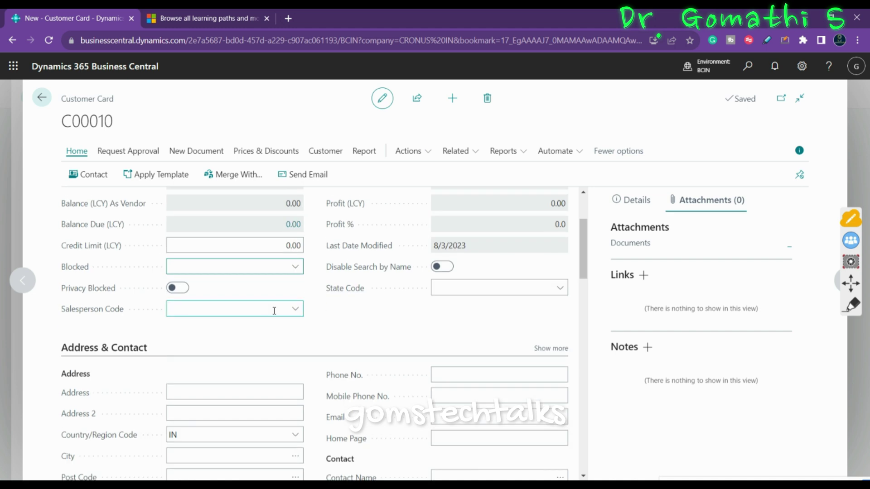
{"action": "left_click", "coordinate": [274, 311]}
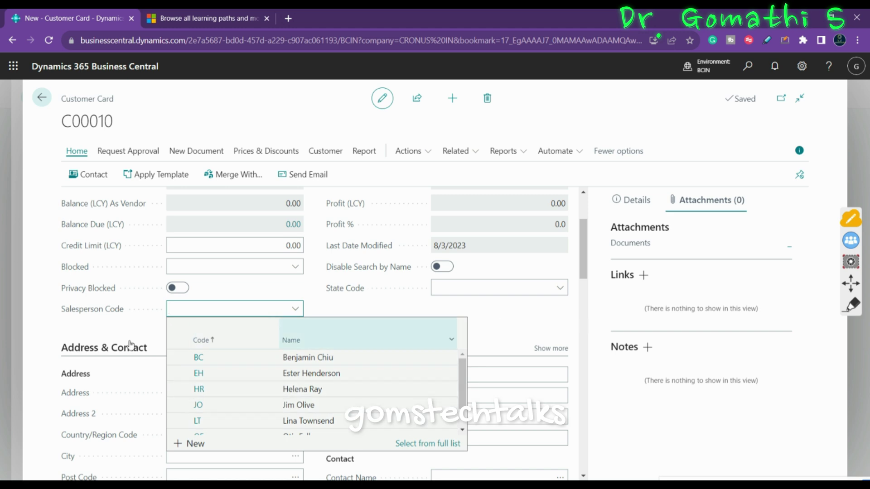
{"action": "scroll", "coordinate": [516, 338], "scroll_direction": "up", "scroll_amount": 2}
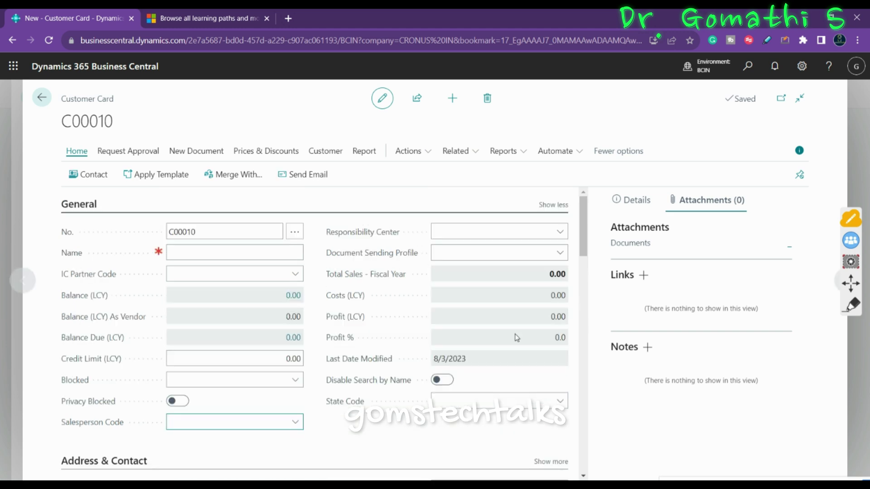
Examine the remaining sections of the new customer card, including Tax Information and Statistics.
{"action": "scroll", "coordinate": [227, 331], "scroll_direction": "down", "scroll_amount": 10}
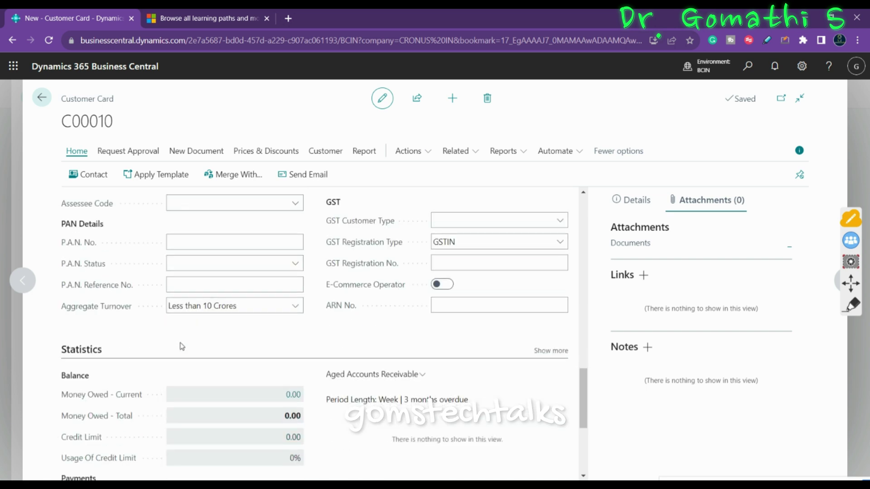
{"action": "scroll", "coordinate": [180, 347], "scroll_direction": "down", "scroll_amount": 5}
{"action": "scroll", "coordinate": [301, 402], "scroll_direction": "up", "scroll_amount": 8}
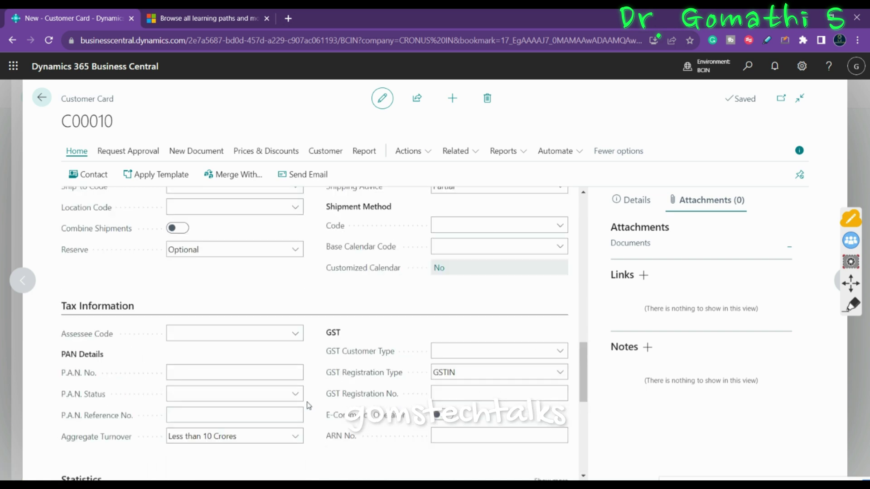
Leave the new customer card and return to the Customers list.
{"action": "scroll", "coordinate": [309, 405], "scroll_direction": "up", "scroll_amount": 10}
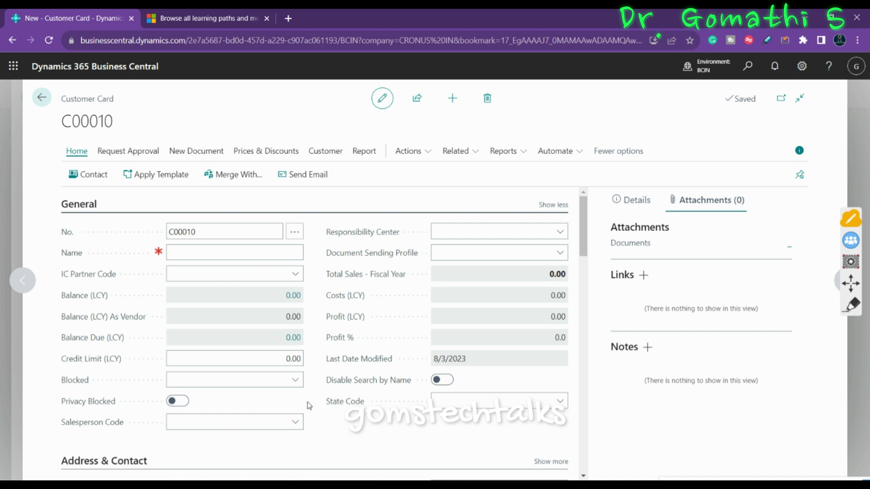
{"action": "left_click", "coordinate": [41, 99]}
{"action": "left_click", "coordinate": [37, 99]}
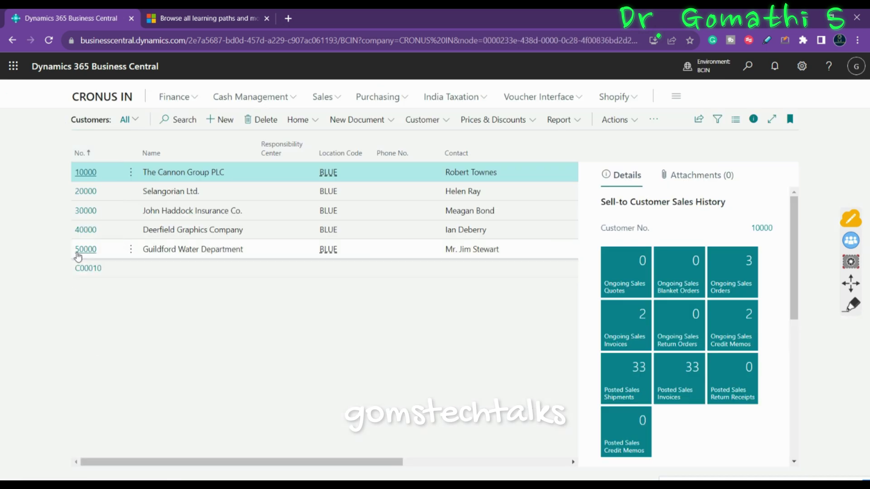
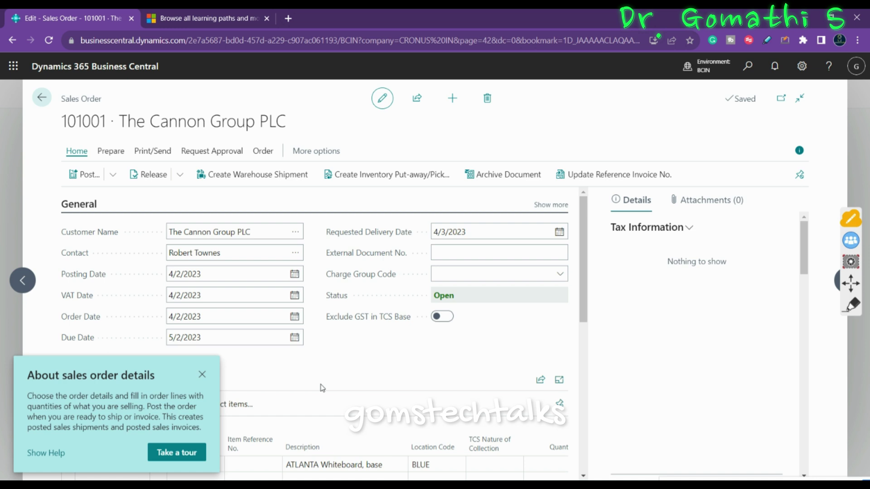
Dismiss the sales order details tip and look over the General and Lines sections of The Cannon Group PLC's sales order.
{"action": "left_click", "coordinate": [202, 375]}
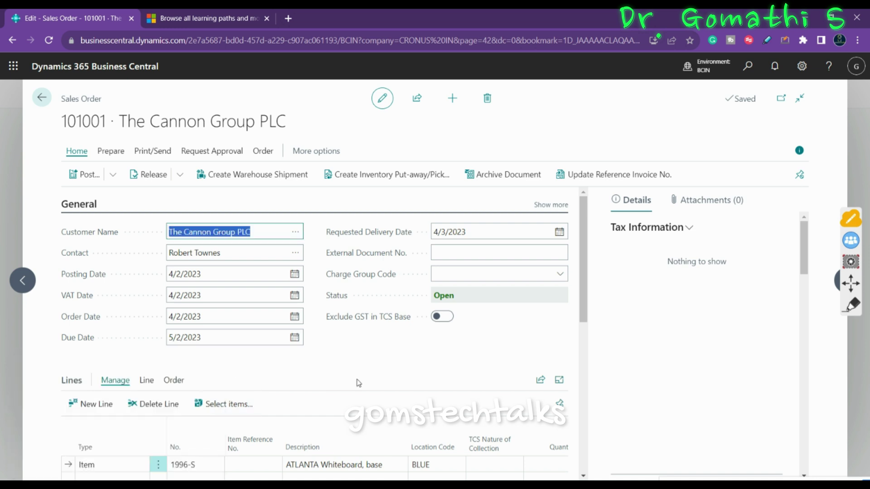
{"action": "scroll", "coordinate": [367, 383], "scroll_direction": "down", "scroll_amount": 3}
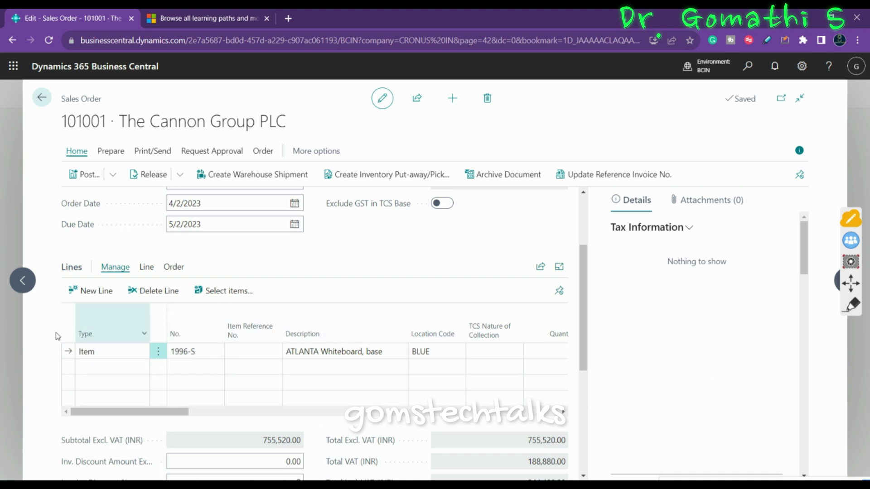
{"action": "left_click", "coordinate": [98, 366]}
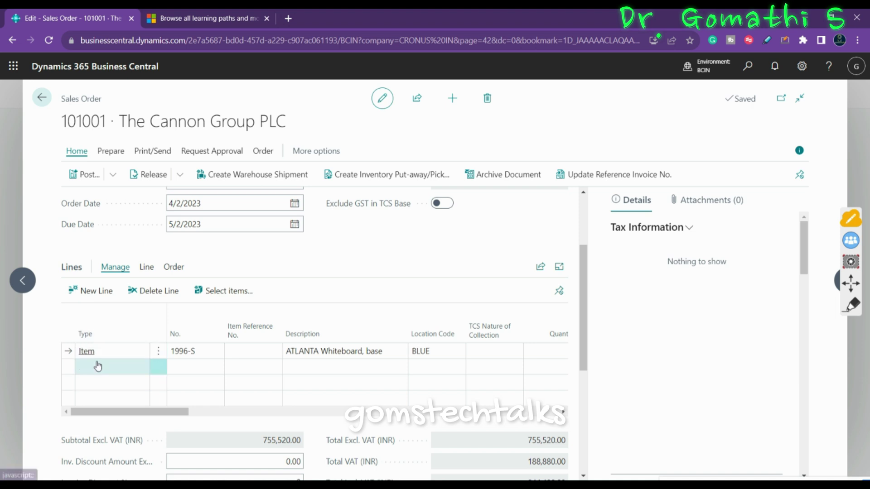
{"action": "scroll", "coordinate": [272, 367], "scroll_direction": "up", "scroll_amount": 3}
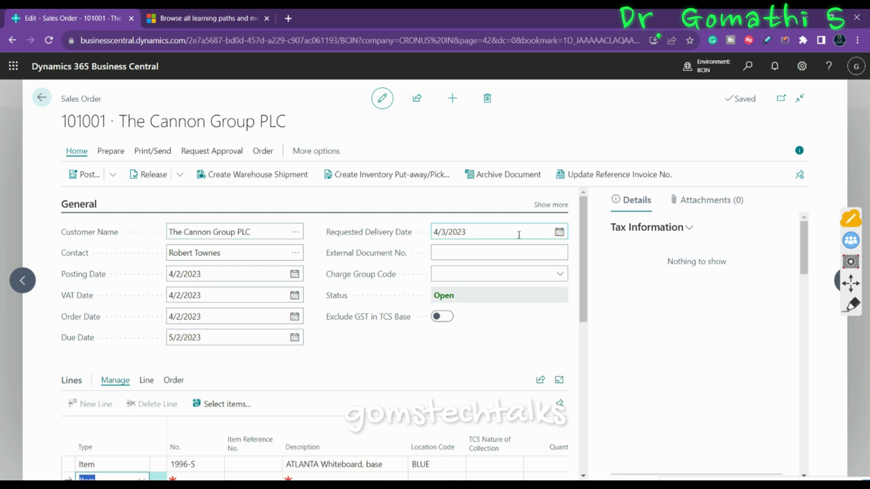
{"action": "left_click", "coordinate": [544, 256]}
{"action": "scroll", "coordinate": [419, 335], "scroll_direction": "down", "scroll_amount": 2}
{"action": "scroll", "coordinate": [420, 335], "scroll_direction": "down", "scroll_amount": 2}
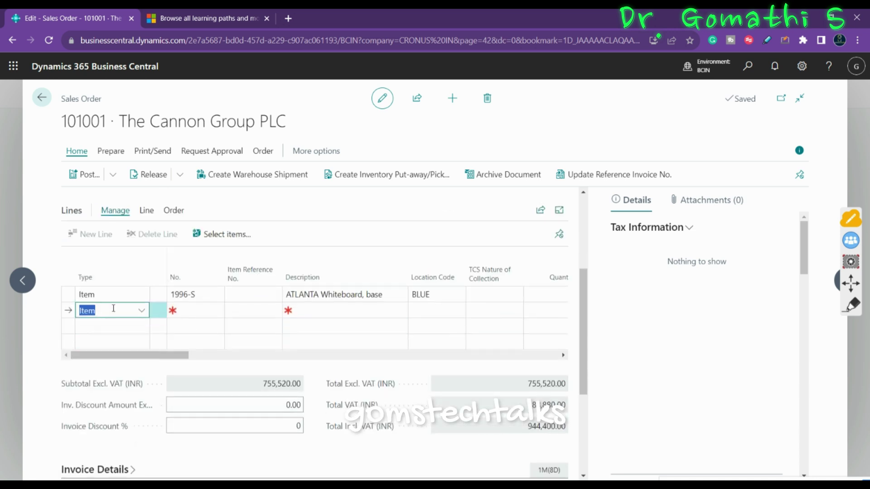
Fill the second sales order line with type Item and item No. 1896-S, ATHENS Desk.
{"action": "left_click", "coordinate": [141, 314]}
{"action": "left_click", "coordinate": [141, 313]}
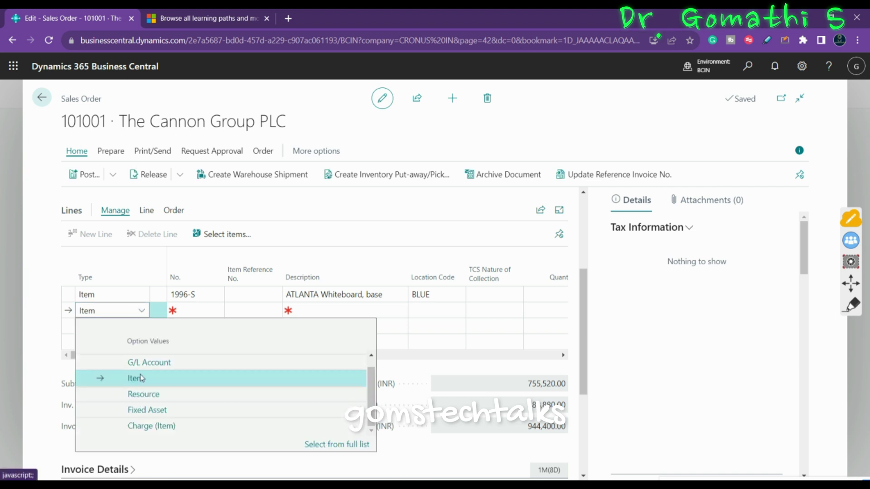
{"action": "left_click", "coordinate": [145, 323]}
{"action": "left_click", "coordinate": [202, 310]}
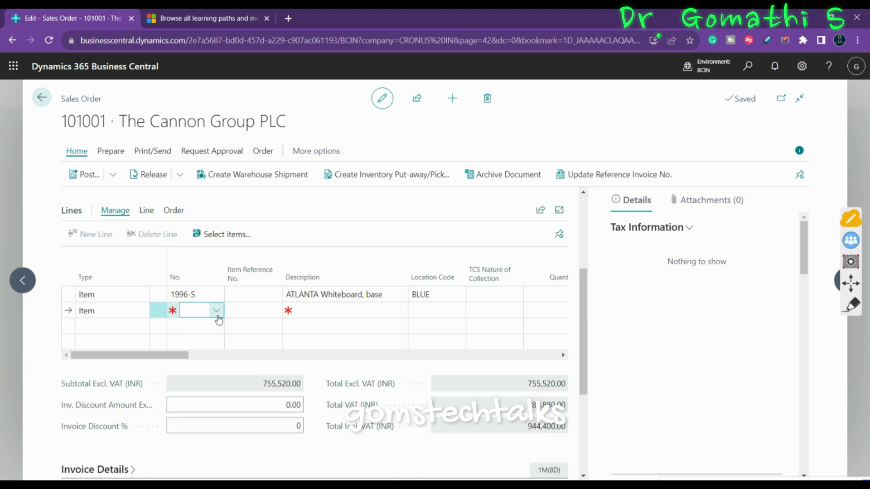
{"action": "left_click", "coordinate": [217, 314]}
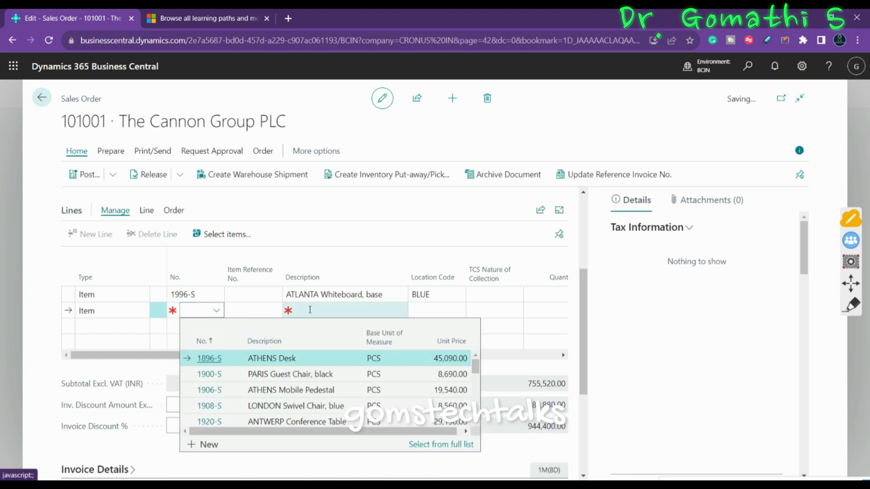
{"action": "left_click", "coordinate": [208, 358]}
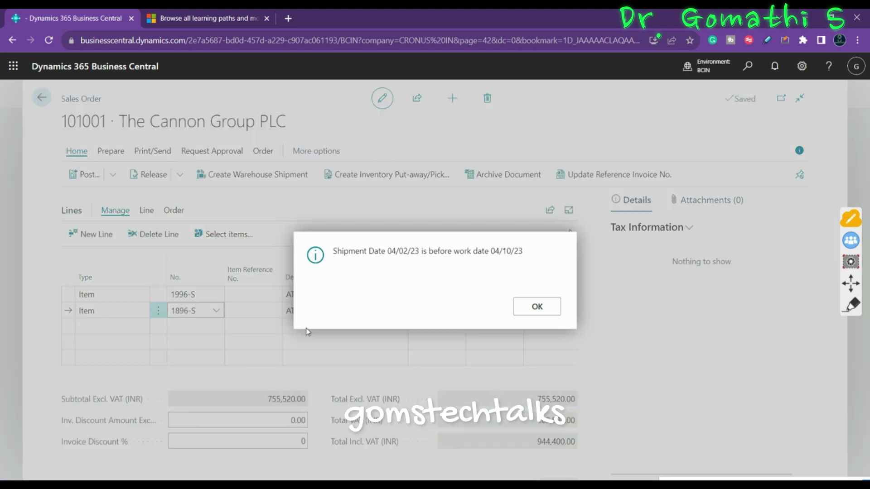
{"action": "left_click", "coordinate": [517, 308]}
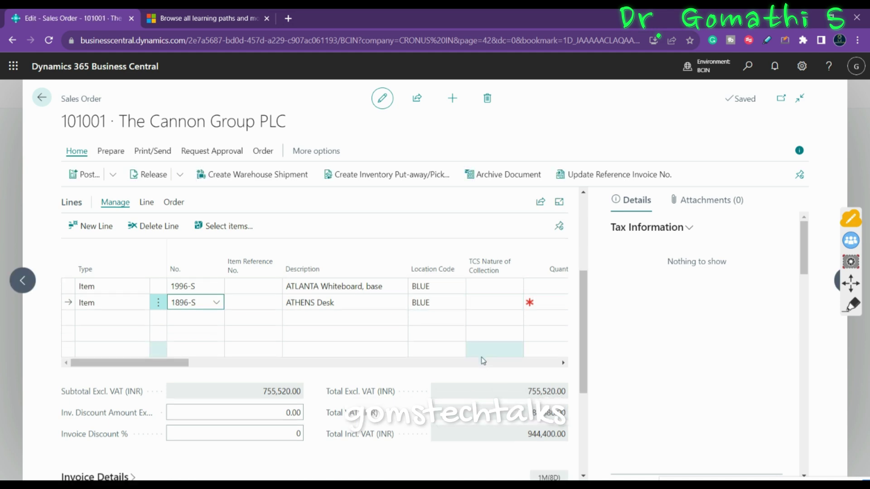
Examine the sales order's totals and the sections below the lines, from Invoice Details to Prepayment.
{"action": "scroll", "coordinate": [481, 360], "scroll_direction": "down", "scroll_amount": 4}
{"action": "scroll", "coordinate": [247, 359], "scroll_direction": "up", "scroll_amount": 4}
{"action": "scroll", "coordinate": [248, 357], "scroll_direction": "down", "scroll_amount": 4}
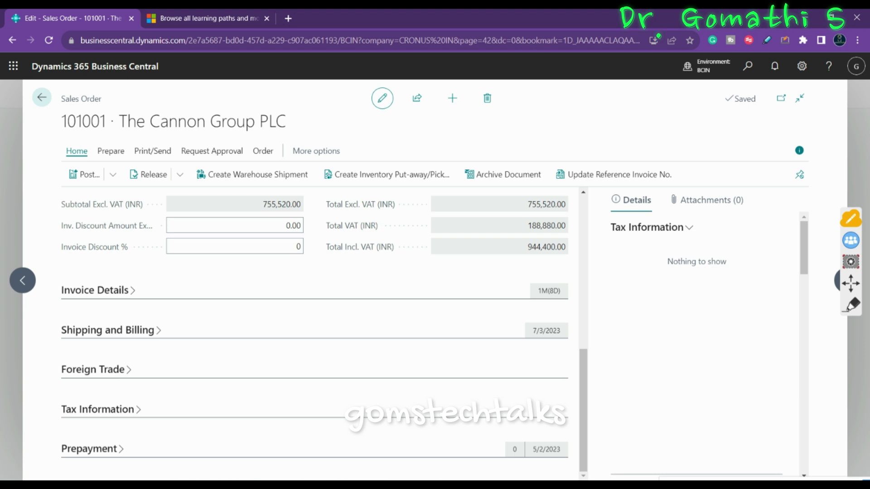
Switch to the Course Details document in Word and point out the Module 2 topic "Using the Role Explorer to streamline user tasks".
{"action": "key", "text": "alt+Tab"}
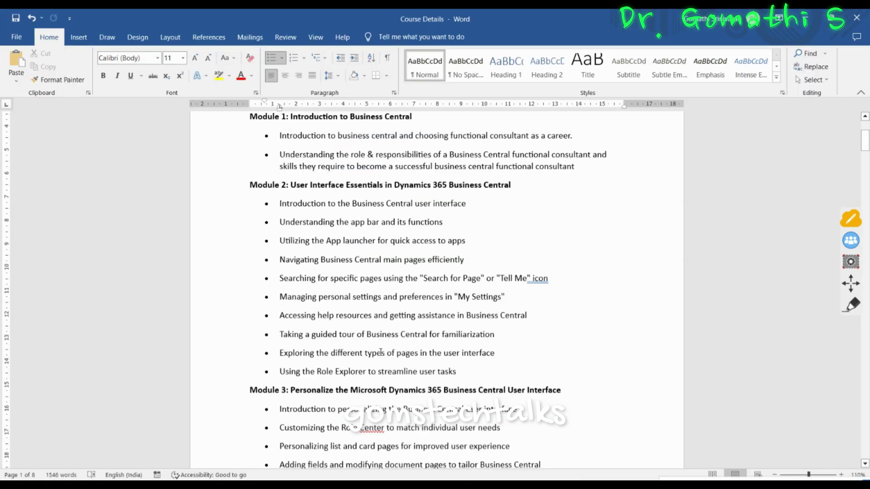
{"action": "left_click_drag", "start_coordinate": [280, 371], "coordinate": [471, 373]}
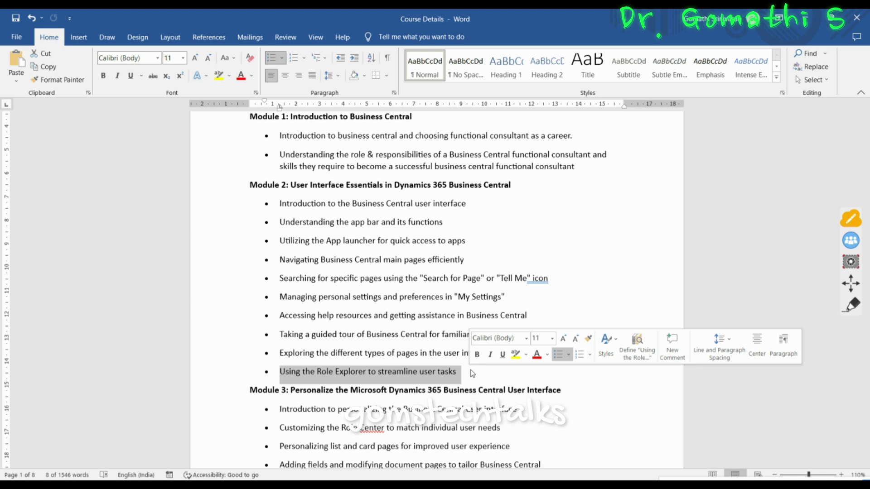
{"action": "left_click", "coordinate": [542, 353]}
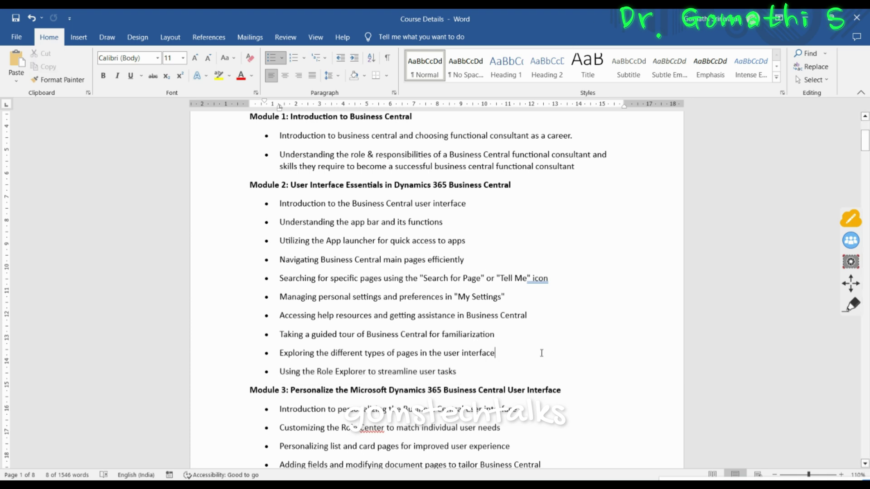